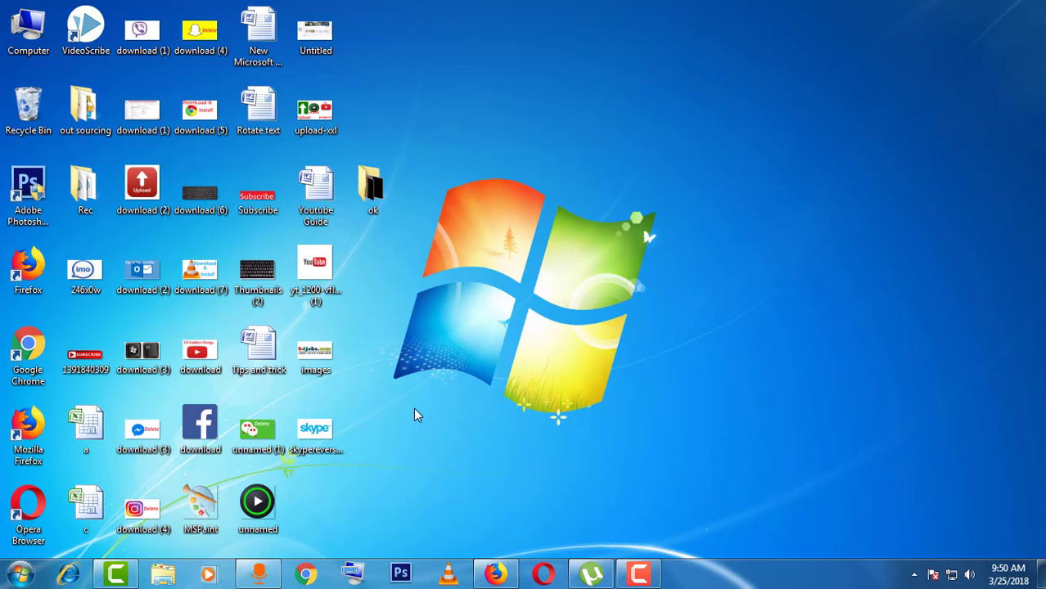
Launch Google Chrome from the taskbar and load the bdjobs.com home page.
click(307, 575)
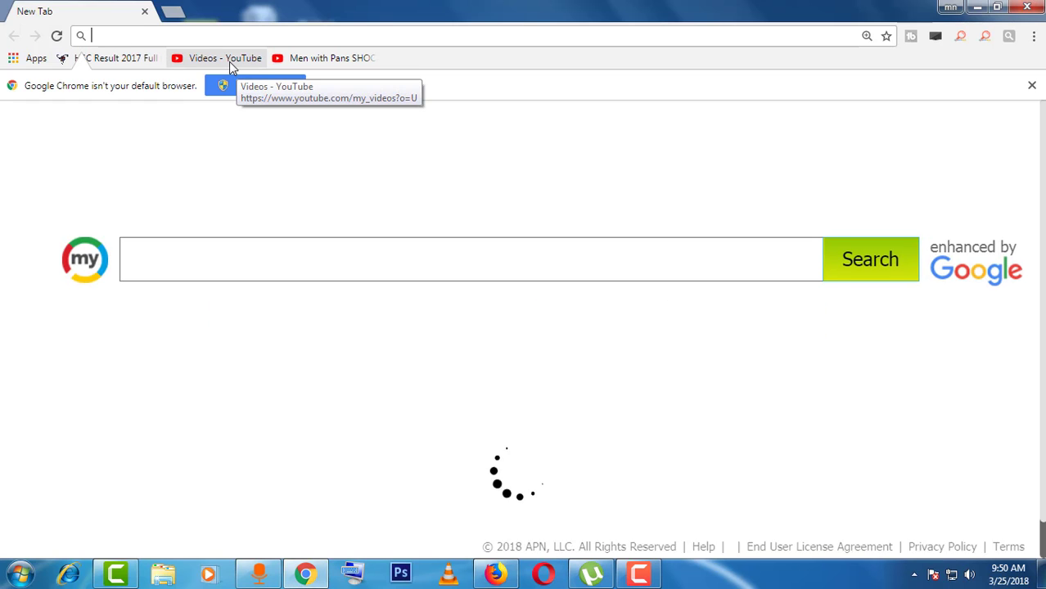
text(bed)
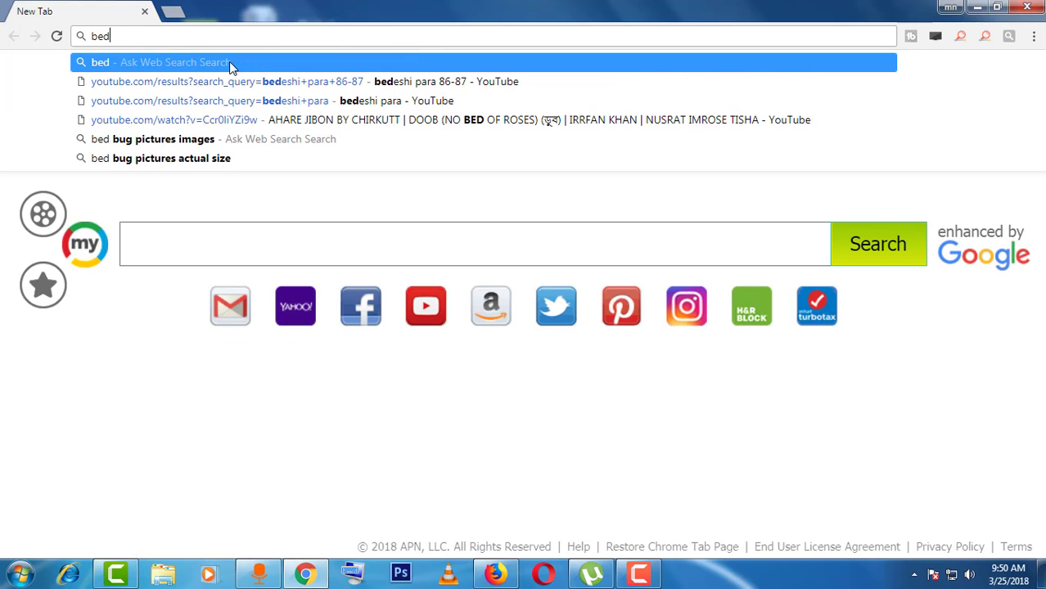
key(BackSpace)
key(BackSpace)
text(j)
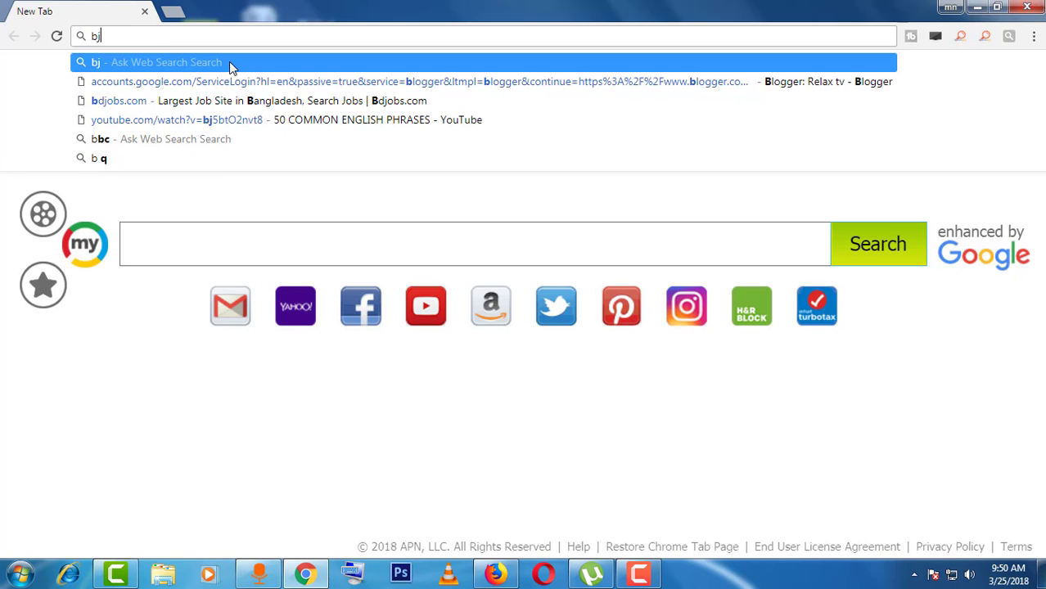
key(BackSpace)
text(djobs.com)
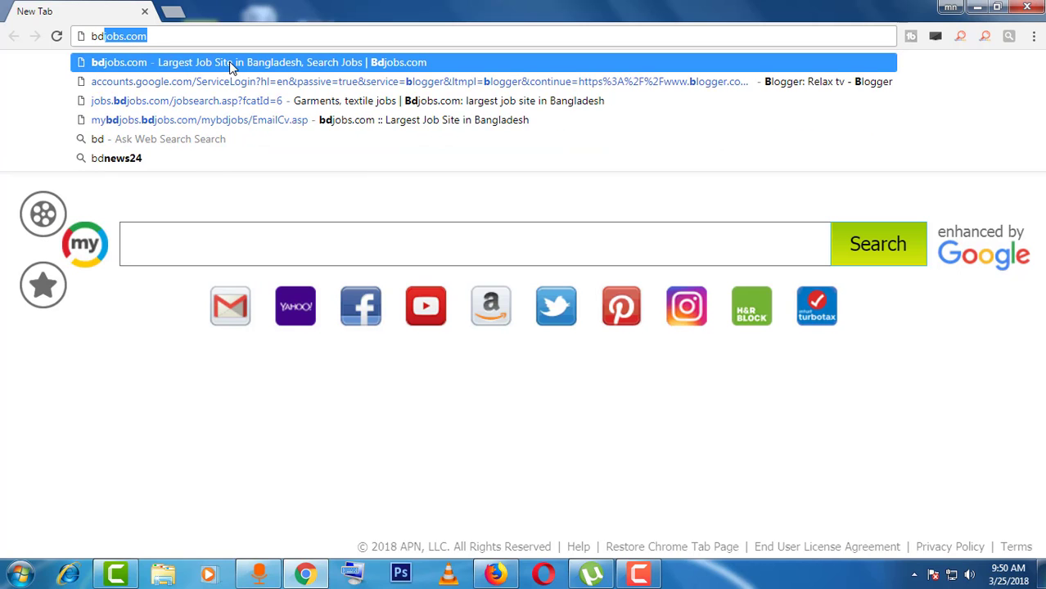
key(Return)
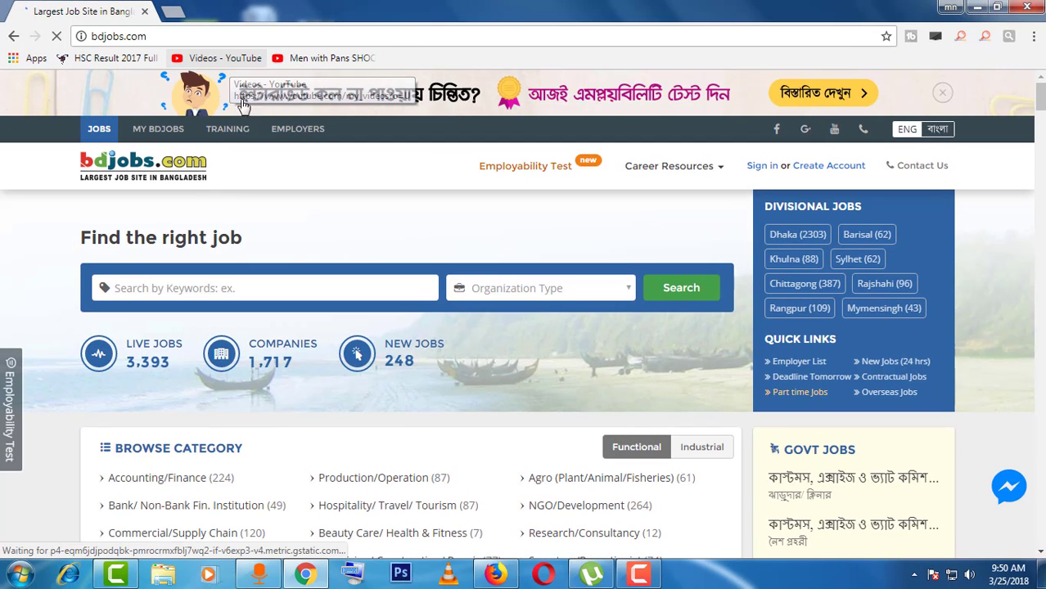
Sign in to My Bdjobs with the saved username and the account password.
click(157, 139)
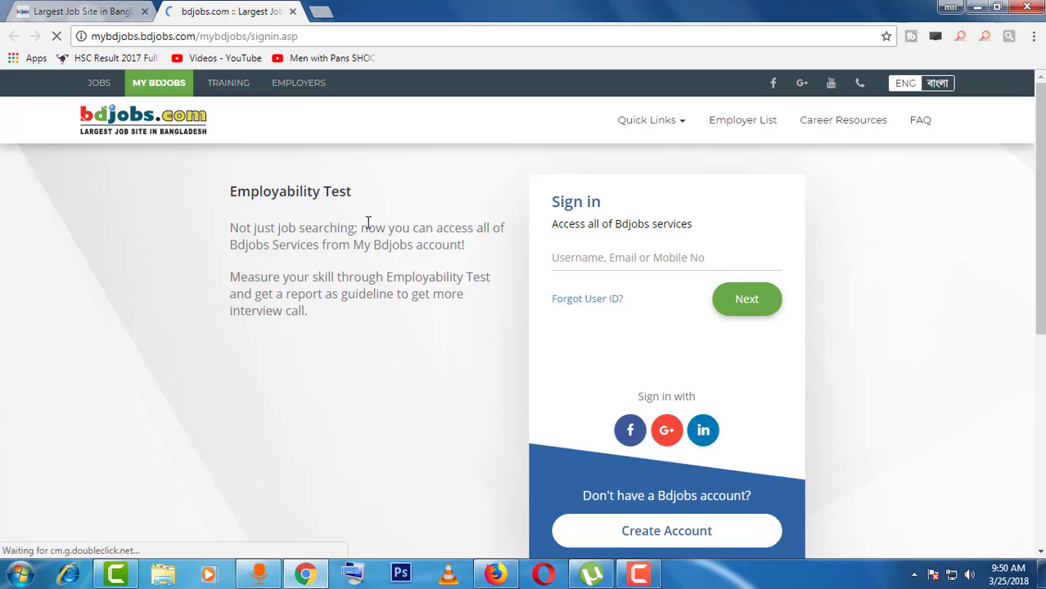
click(605, 255)
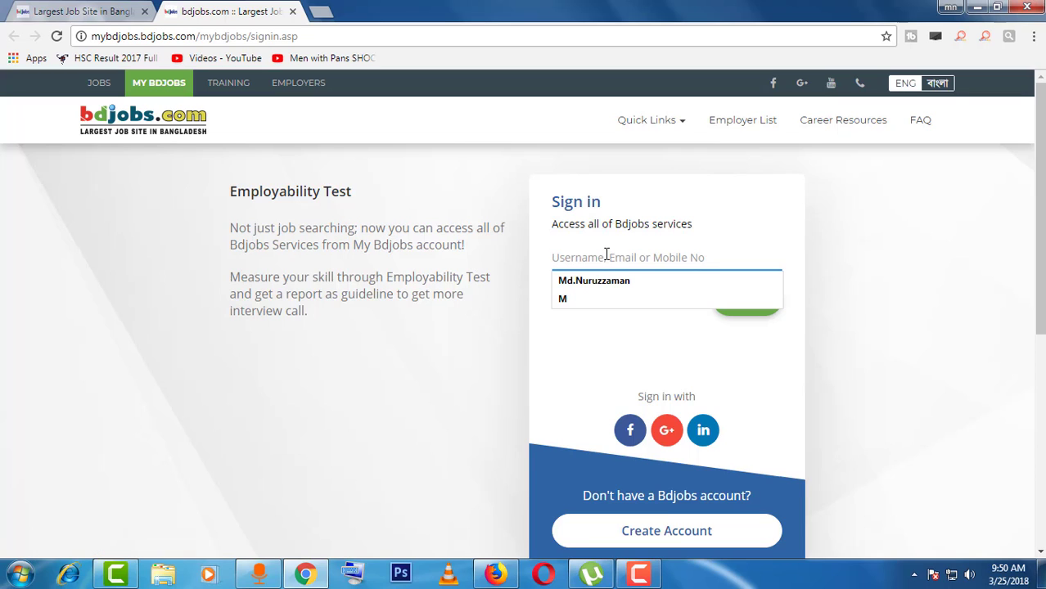
click(602, 283)
click(751, 305)
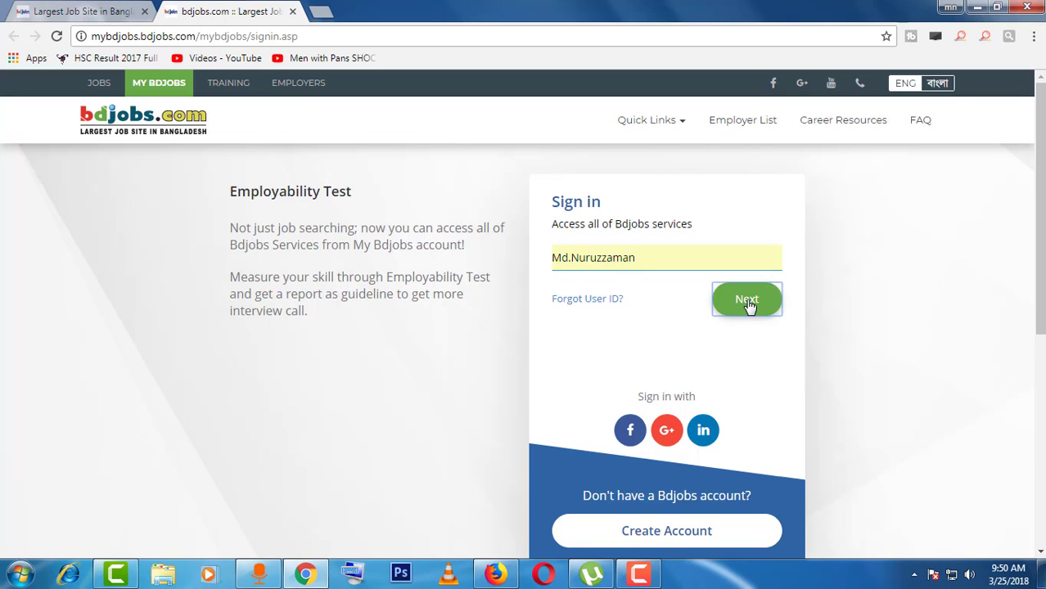
click(584, 368)
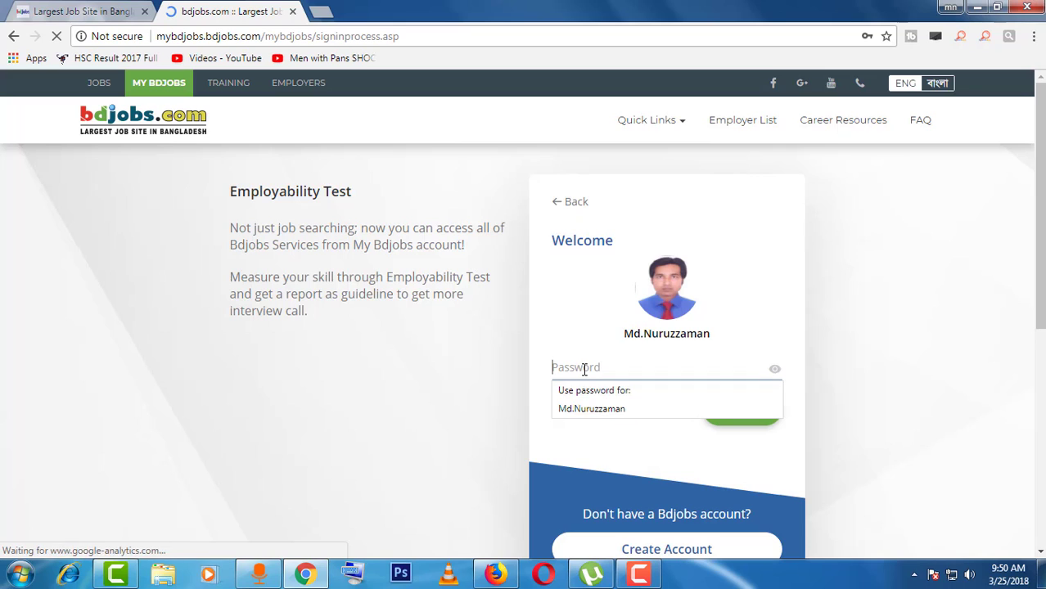
text(********)
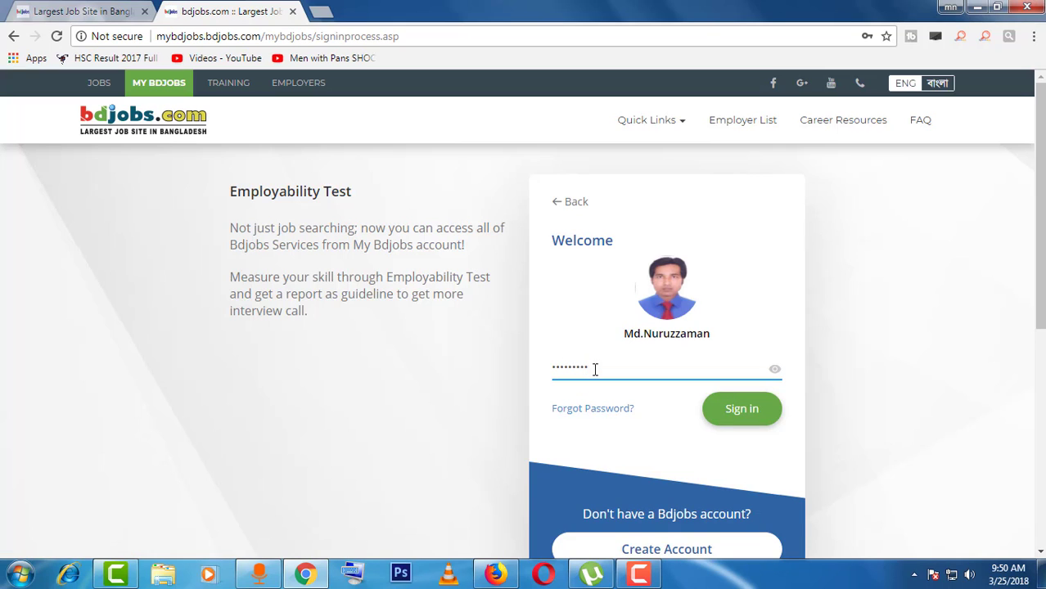
click(740, 425)
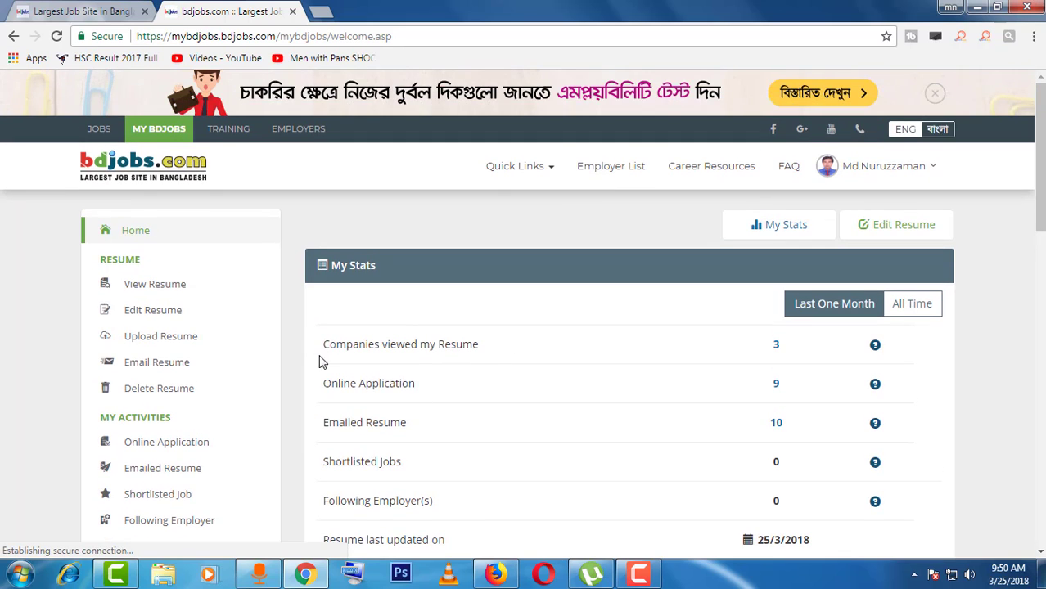
Open Edit Resume from the RESUME sidebar to reach the Personal tab.
scroll(143, 327, down, 2)
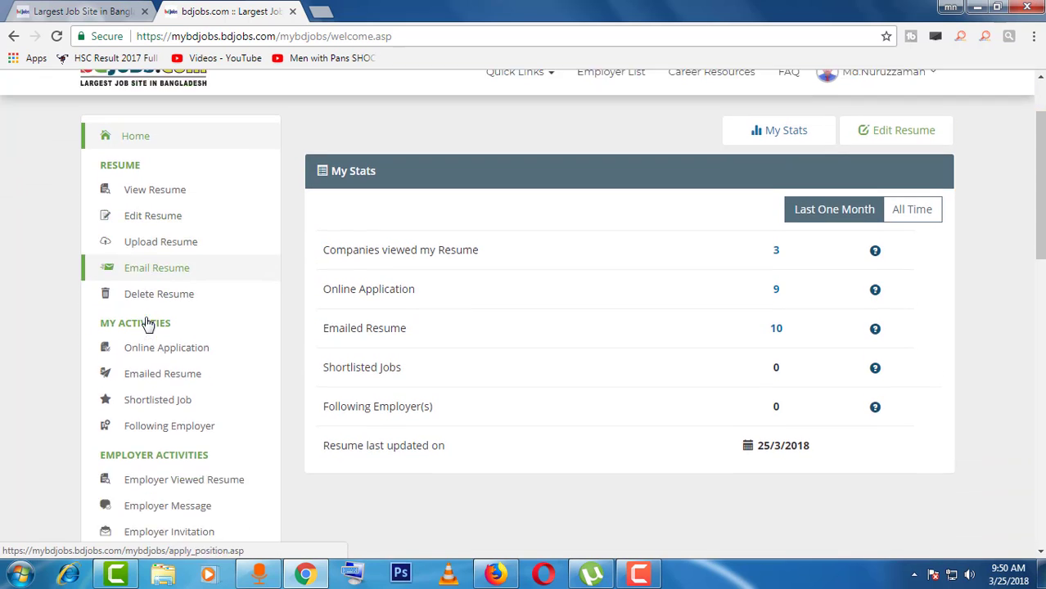
scroll(147, 328, down, 2)
scroll(145, 367, up, 4)
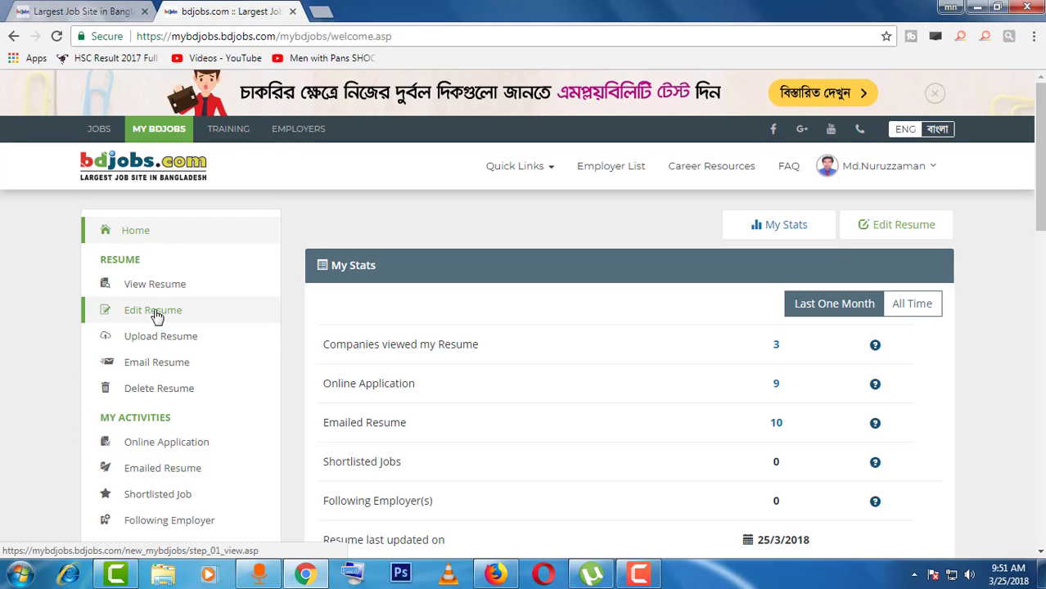
click(156, 317)
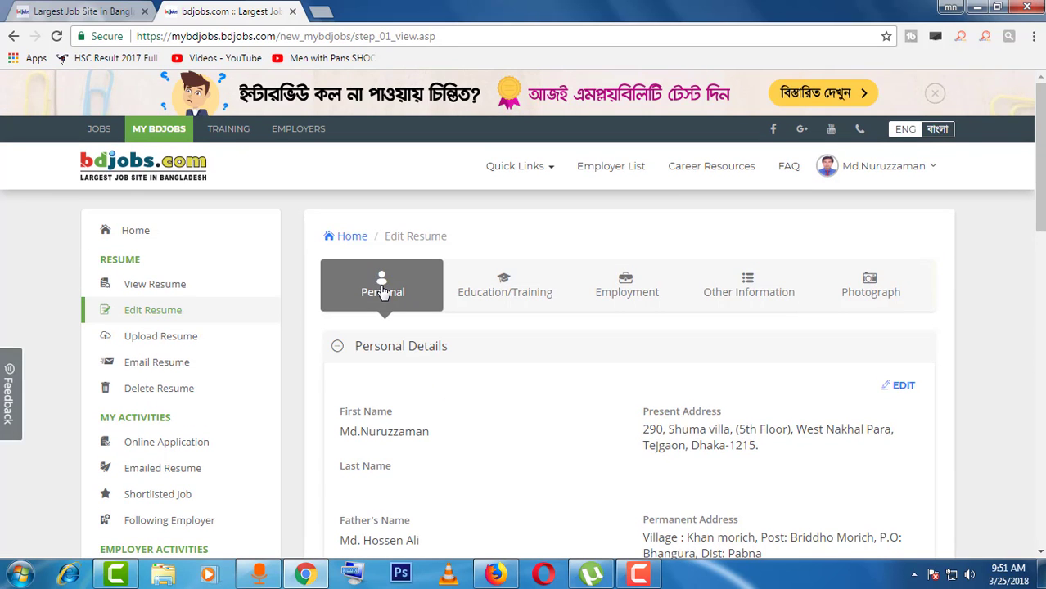
Edit the Personal Details, review the present and permanent address fields, and save them.
click(382, 292)
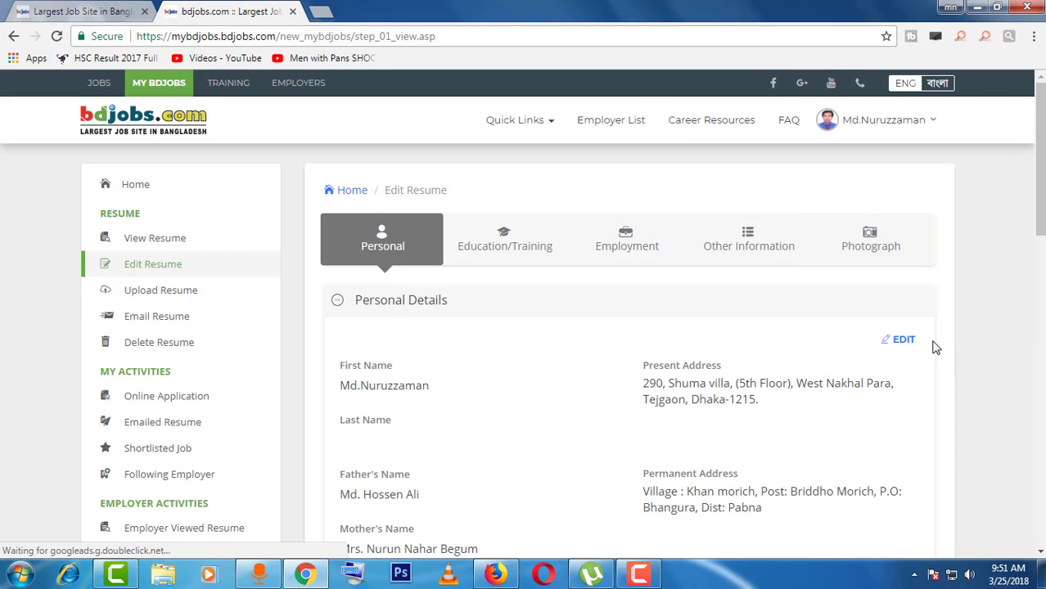
click(904, 386)
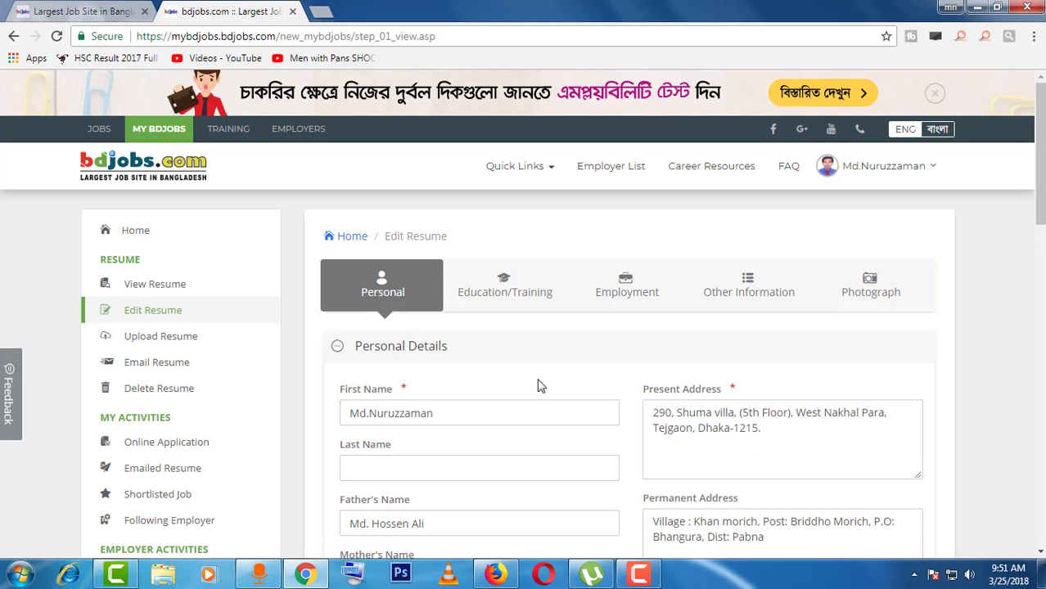
click(694, 428)
scroll(730, 458, down, 2)
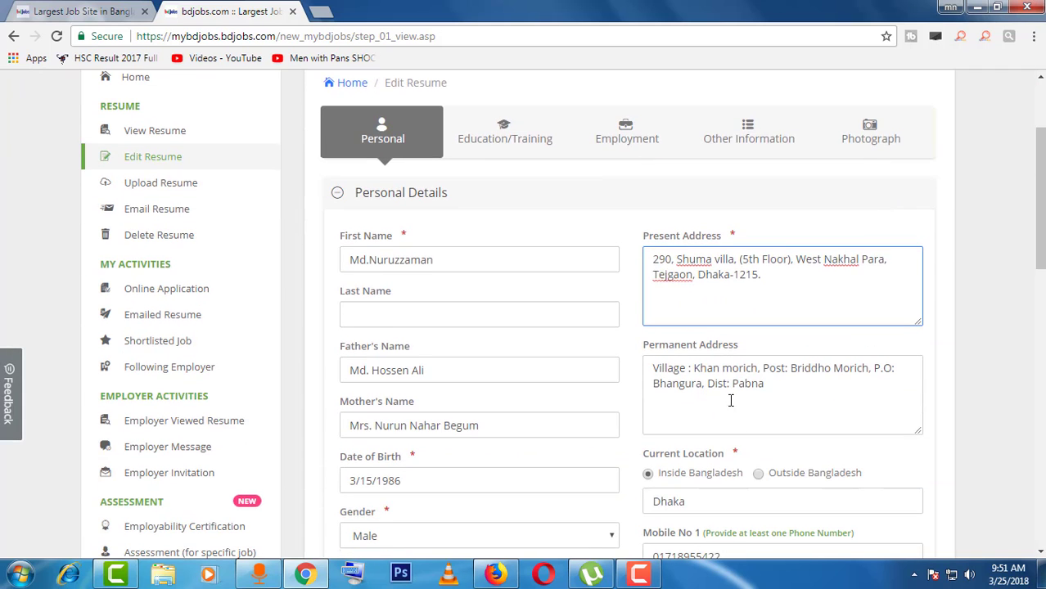
click(729, 367)
scroll(730, 352, down, 2)
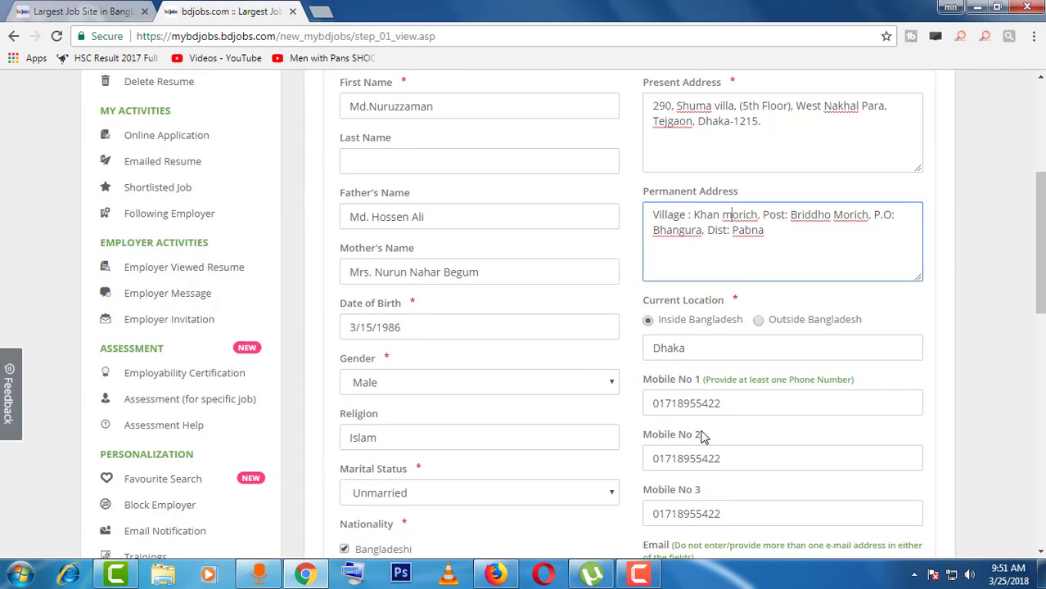
scroll(731, 413, down, 2)
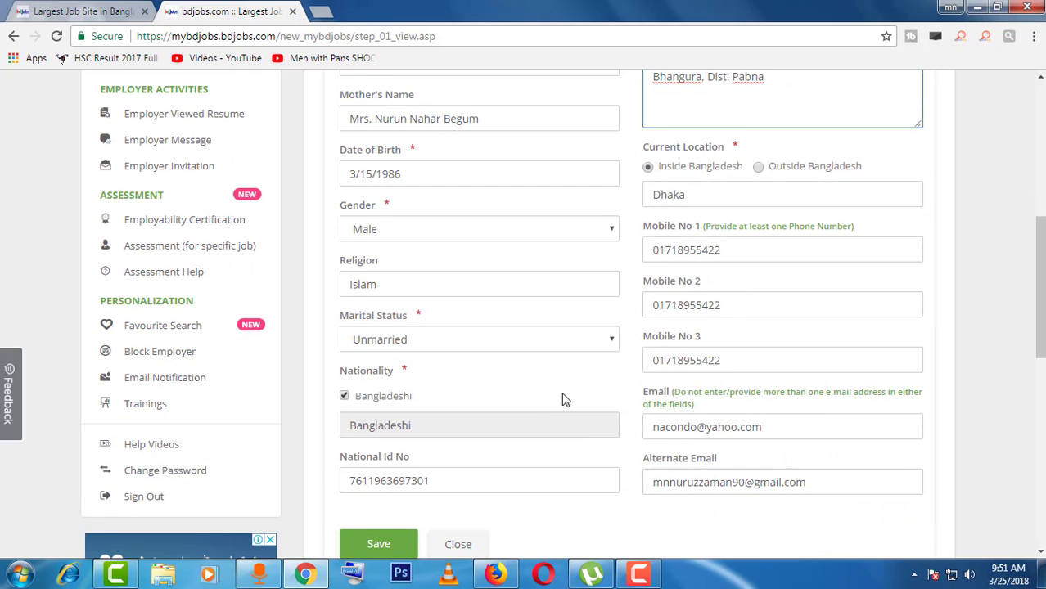
scroll(538, 401, down, 1)
scroll(425, 401, down, 1)
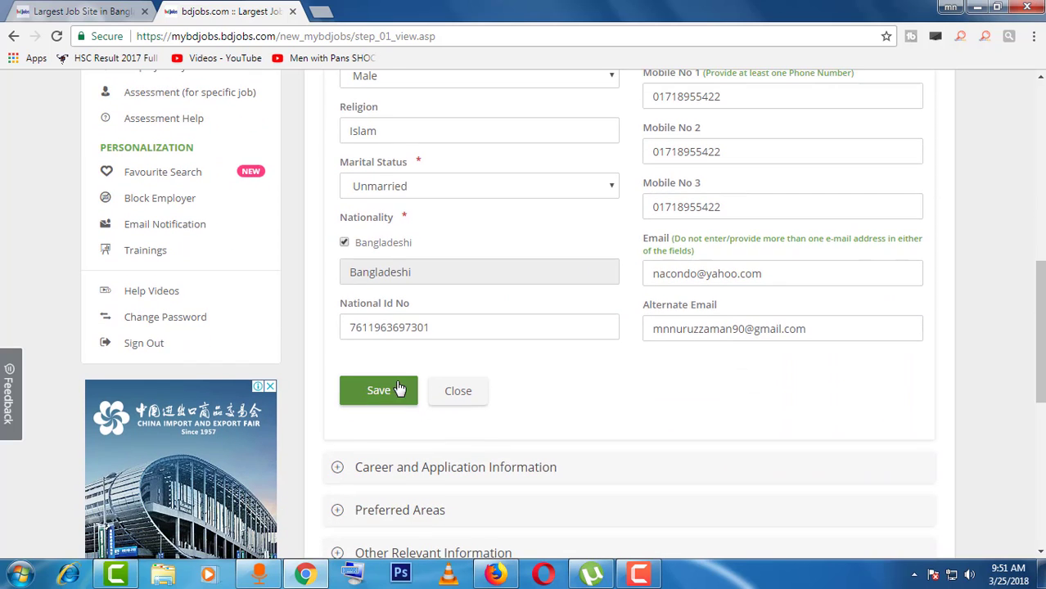
click(393, 391)
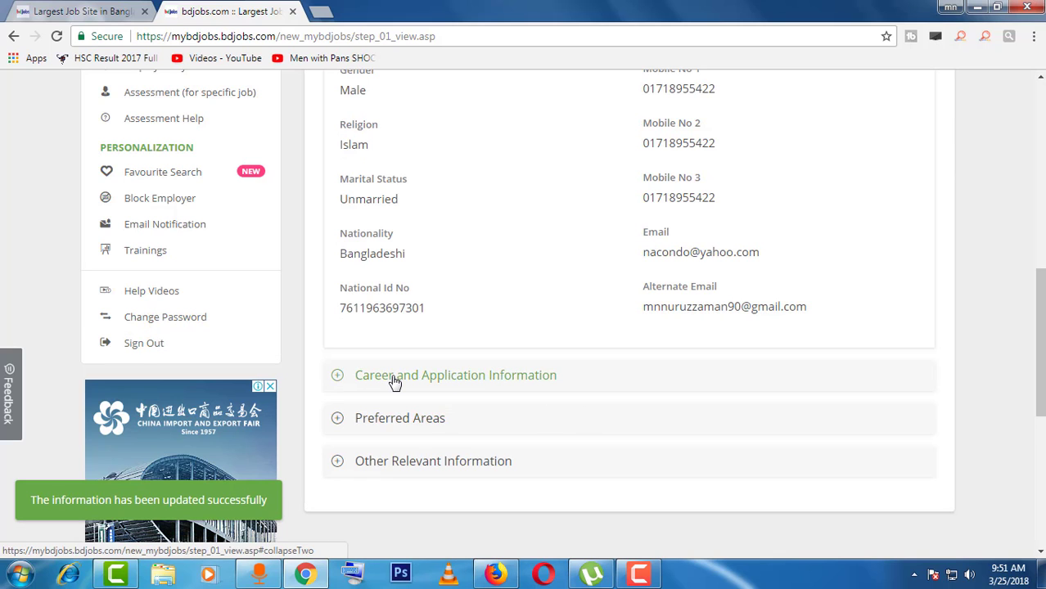
Save Career and Application Information with the Merchandising objective, Top Level job, Full Time availability.
click(394, 376)
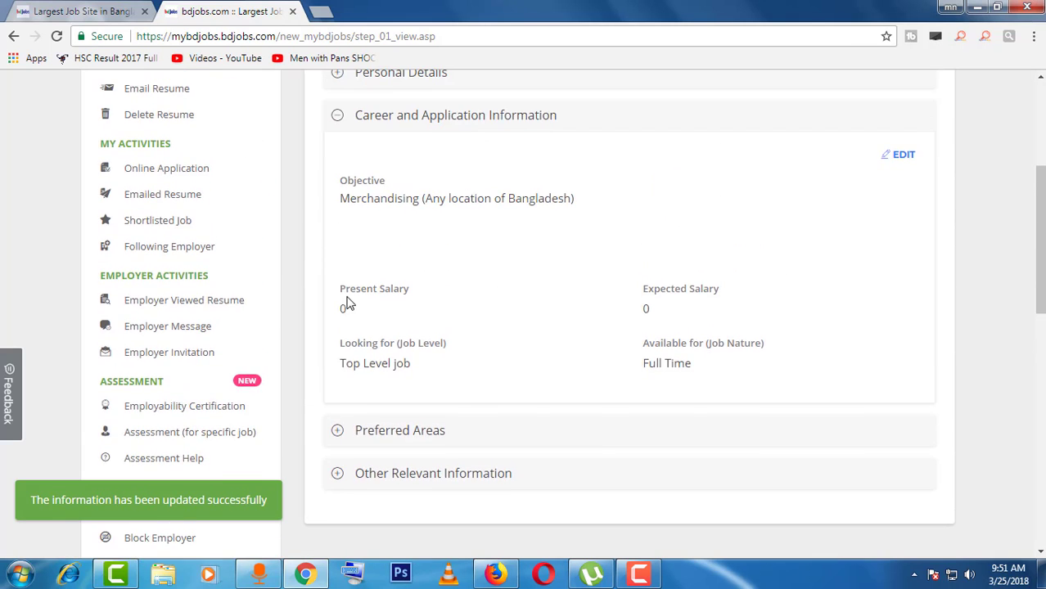
scroll(737, 227, up, 1)
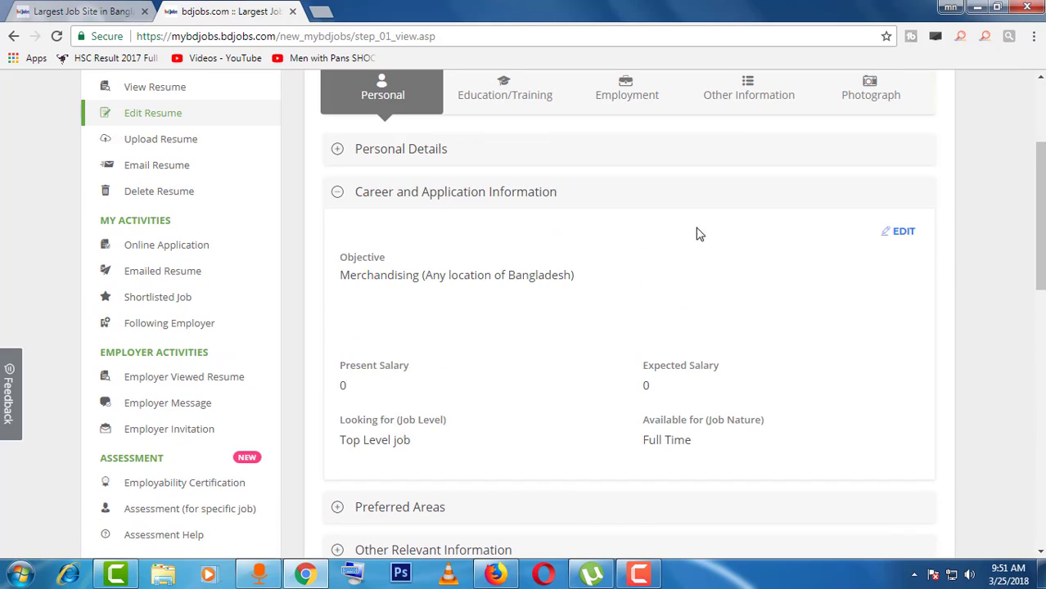
click(897, 238)
click(352, 267)
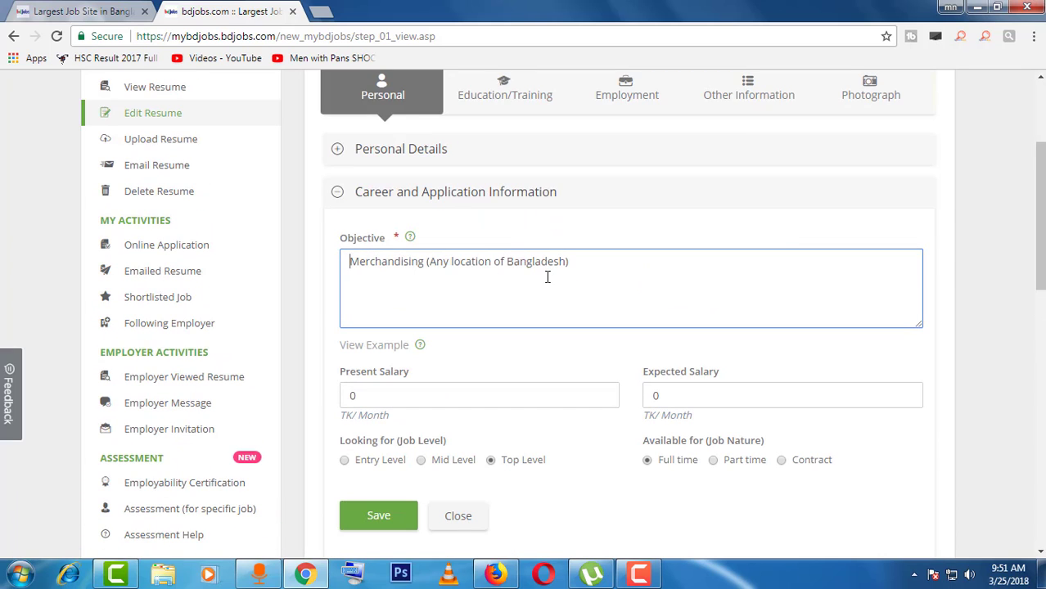
scroll(556, 360, down, 2)
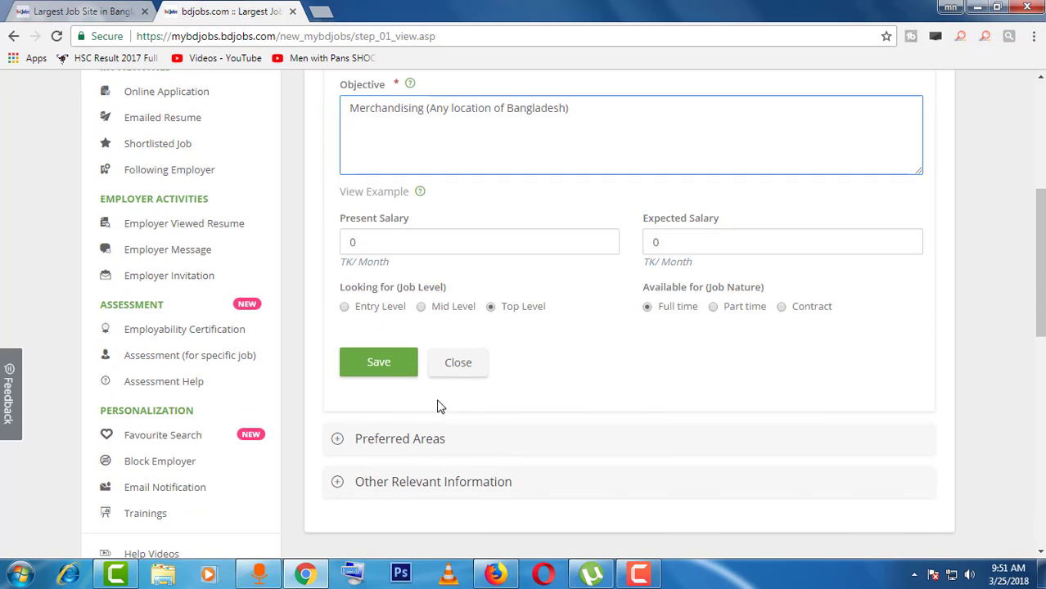
click(397, 364)
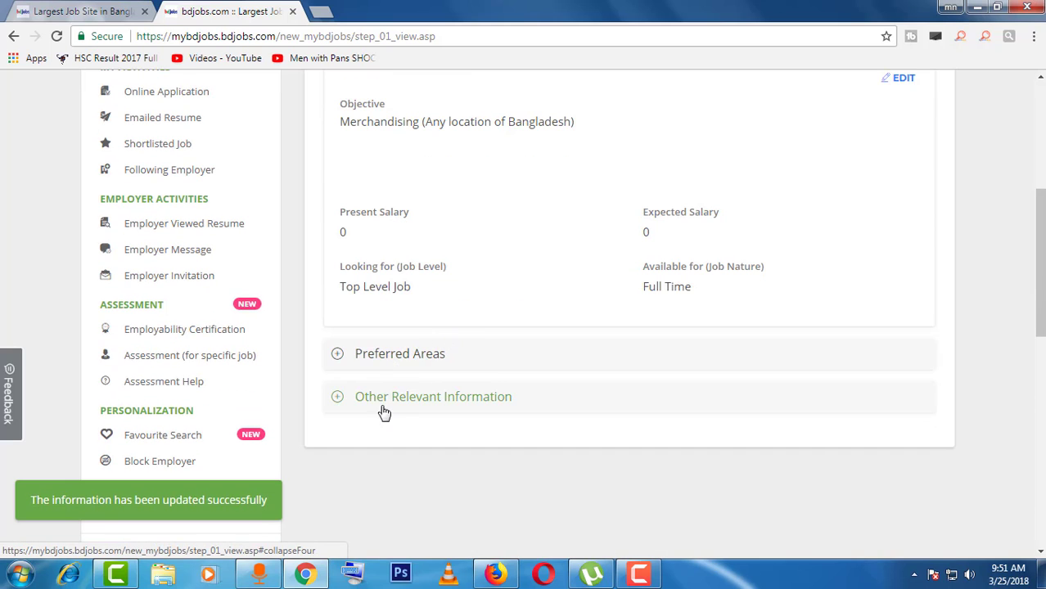
Save Preferred Areas with Garments/Textile category and Anywhere in Bangladesh as job location.
click(388, 360)
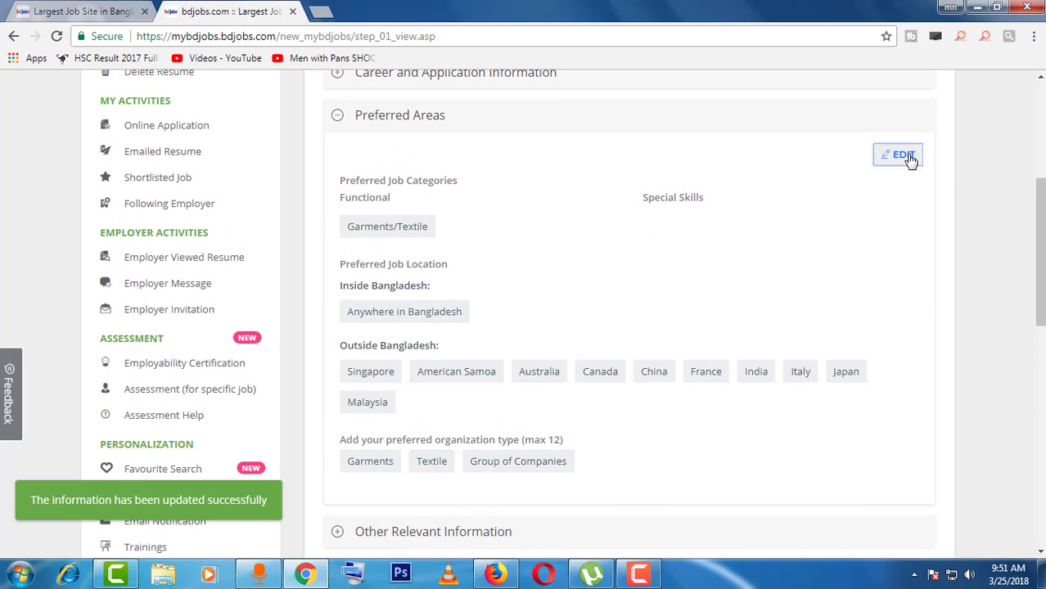
click(904, 156)
scroll(528, 303, down, 3)
scroll(528, 303, down, 3)
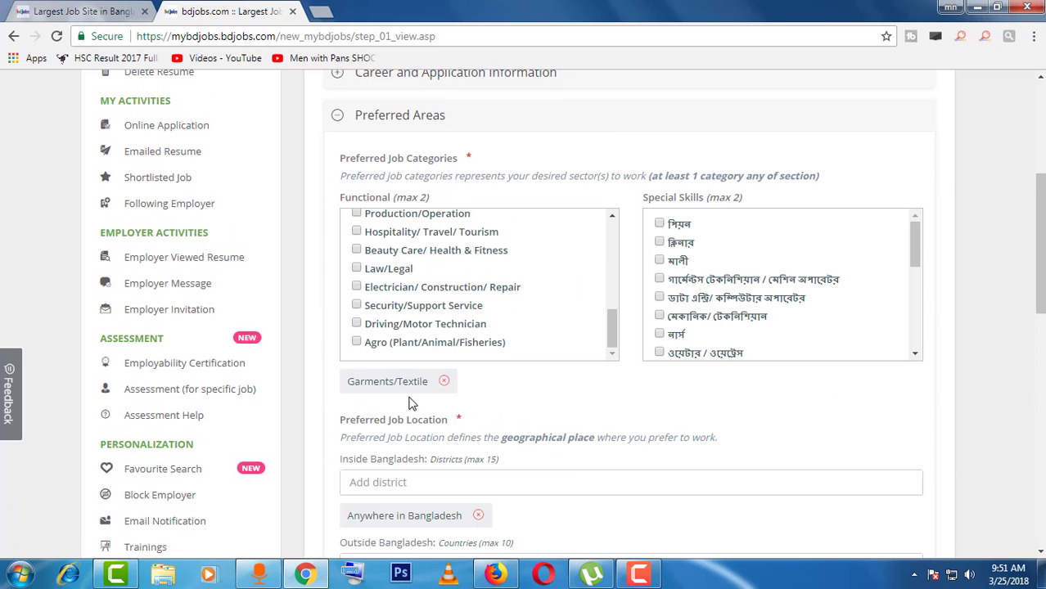
scroll(409, 442, down, 4)
click(376, 485)
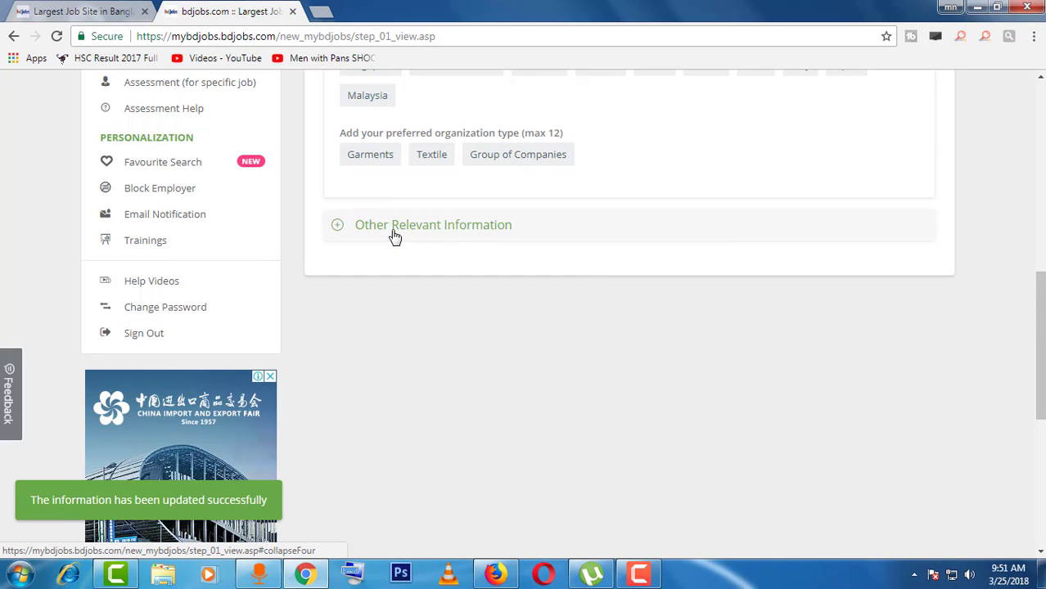
Save Other Relevant Information with its Merchandising keywords, then show the Education/Training tab.
click(394, 236)
scroll(431, 233, up, 3)
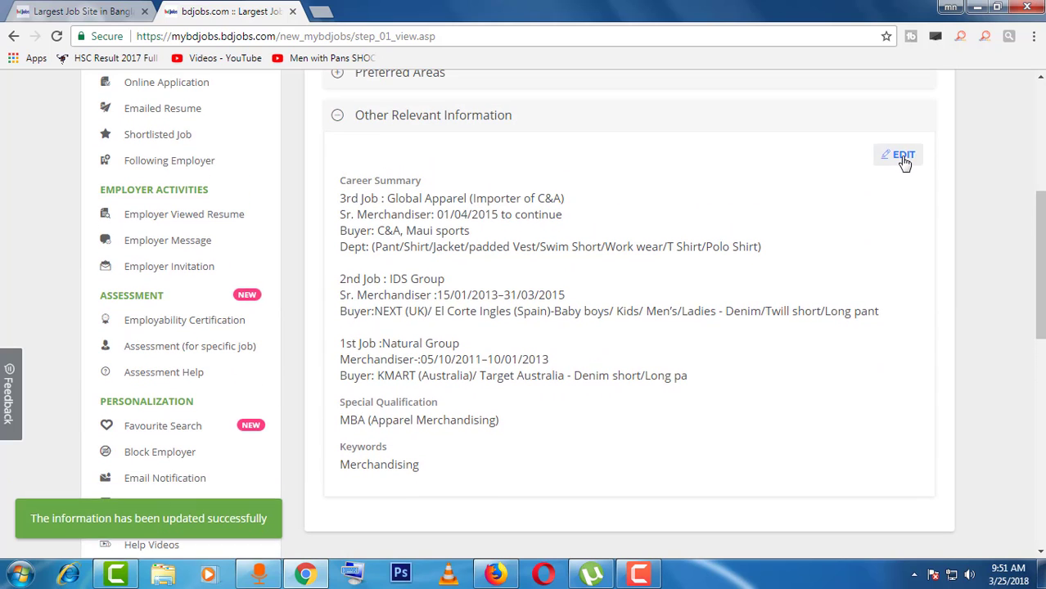
click(903, 158)
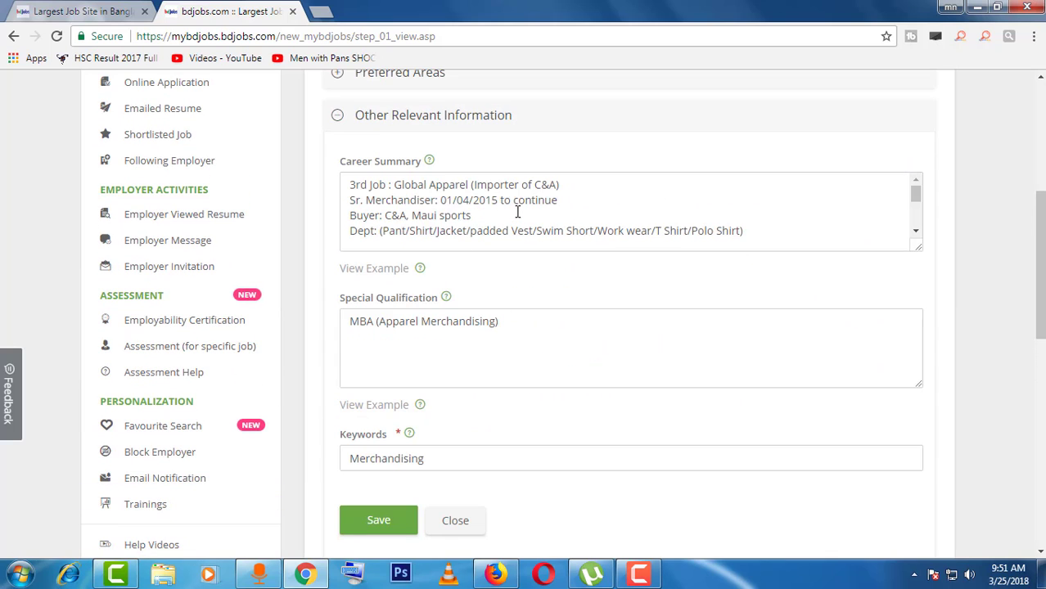
click(458, 339)
scroll(458, 352, down, 2)
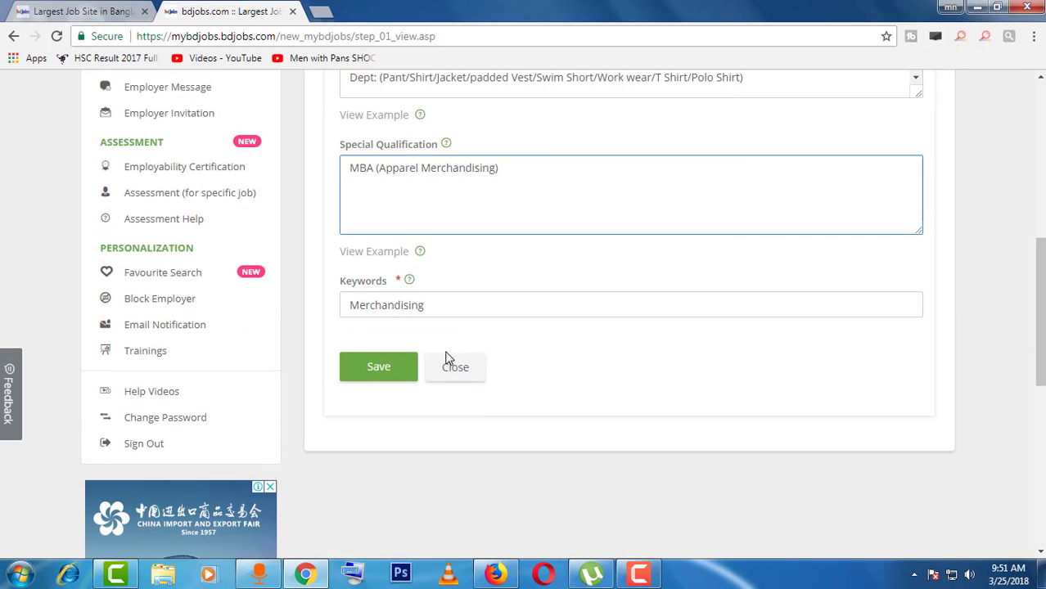
click(378, 368)
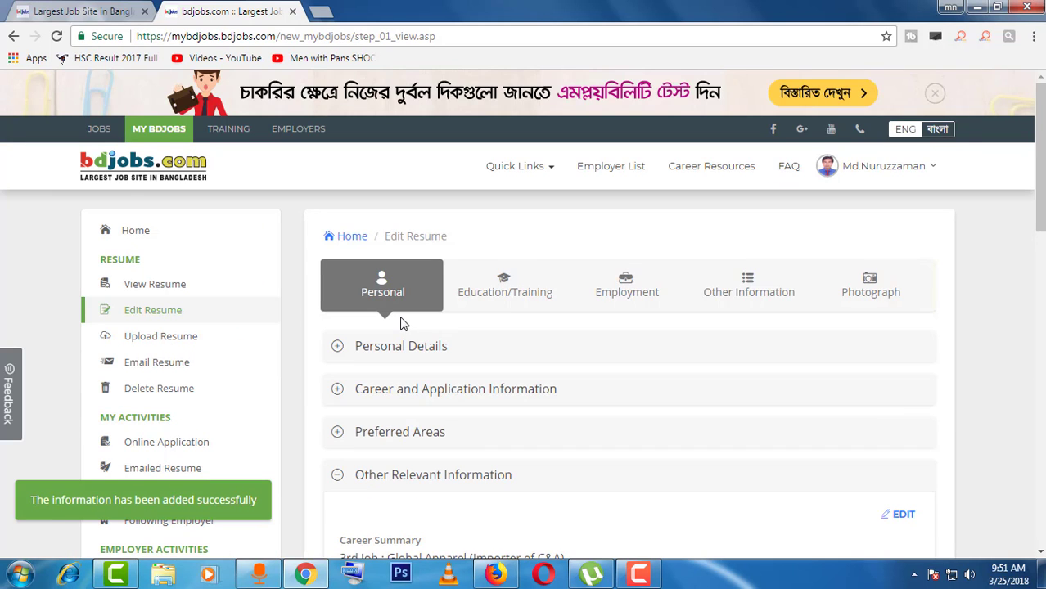
click(499, 299)
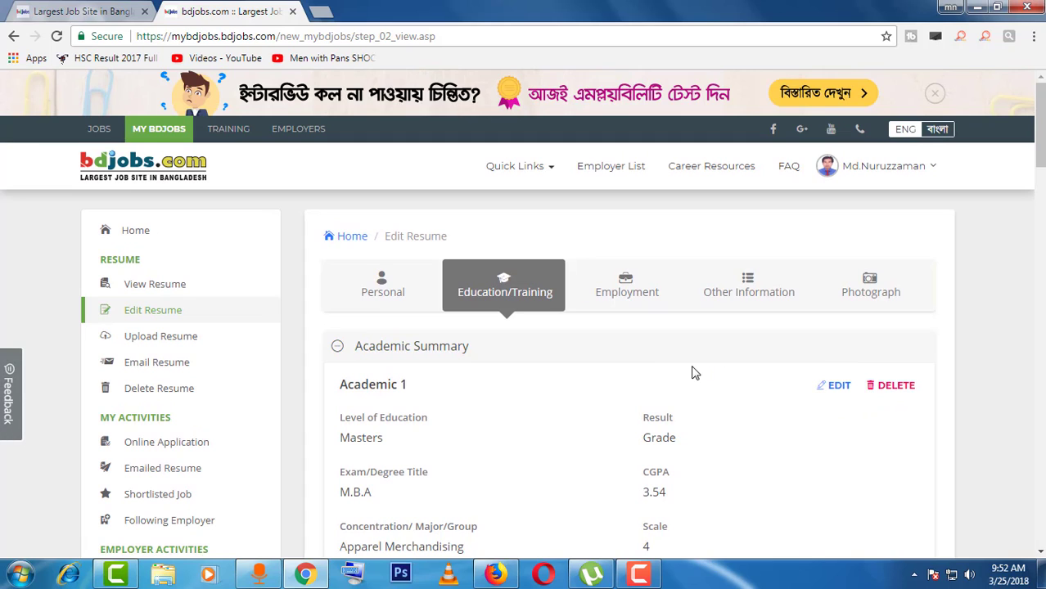
Save the Academic 1 M.B.A in Apparel Merchandising, then review Academic 2 and 3.
click(833, 391)
scroll(491, 392, down, 2)
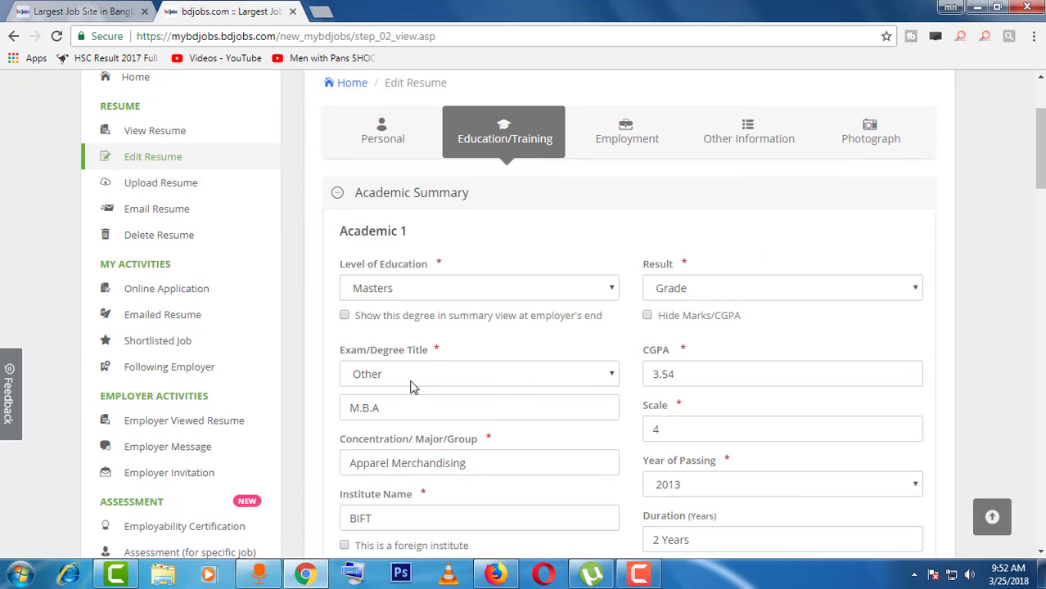
scroll(460, 407, down, 3)
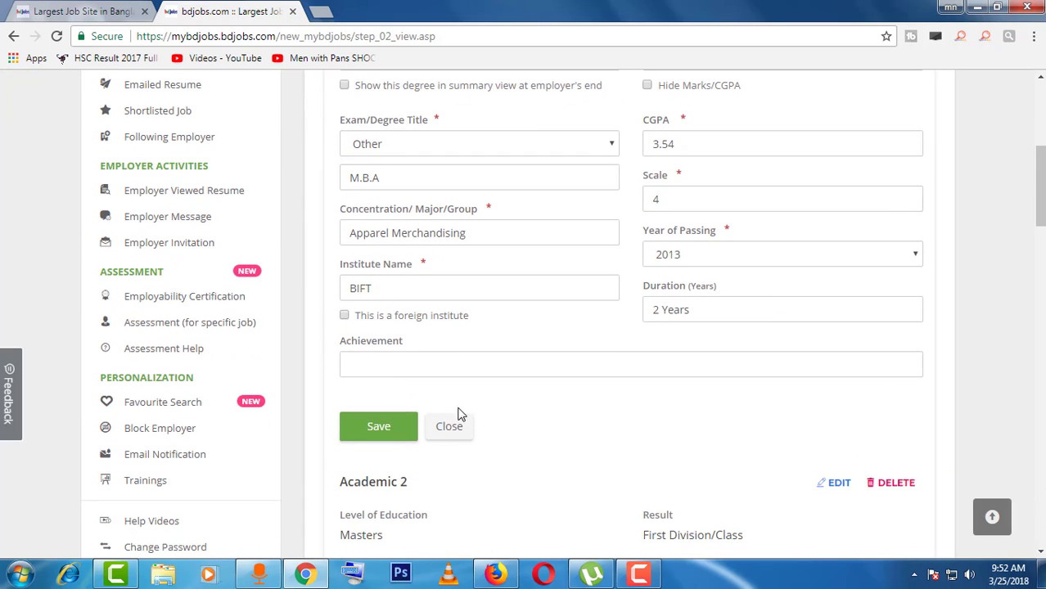
click(384, 432)
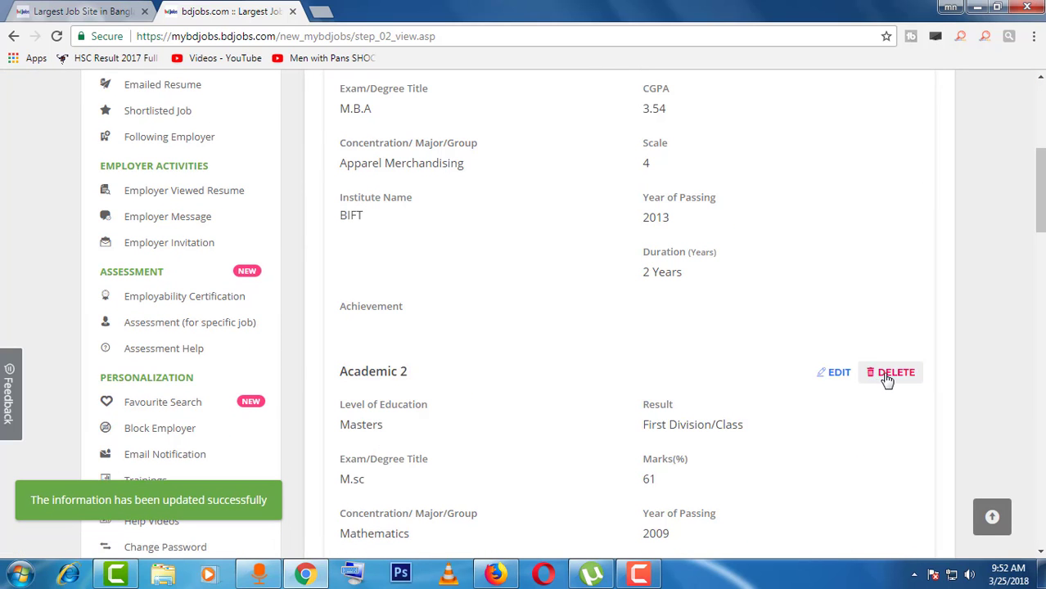
scroll(768, 355, up, 5)
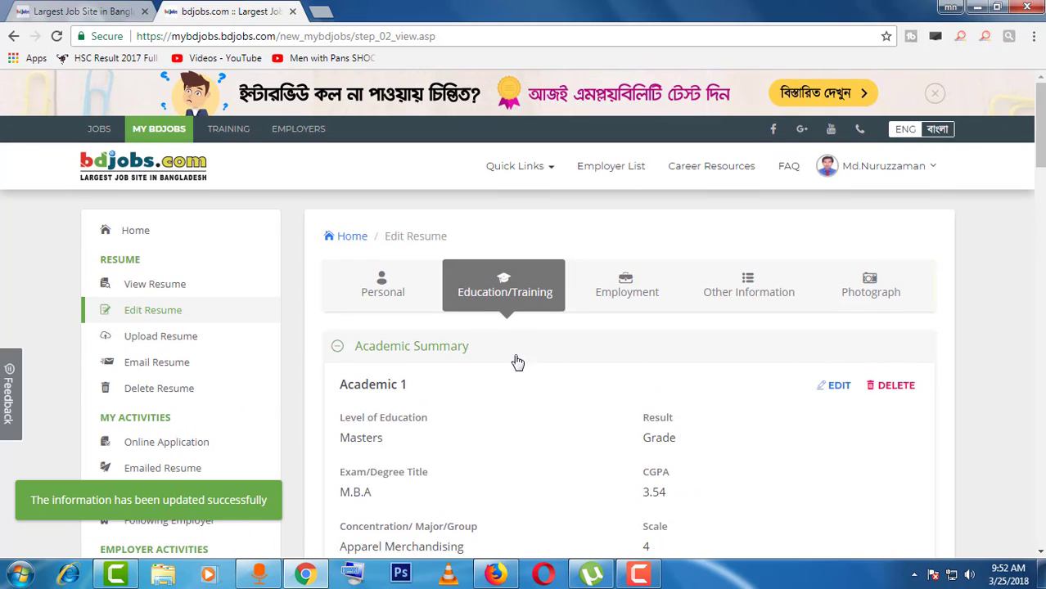
scroll(498, 404, down, 10)
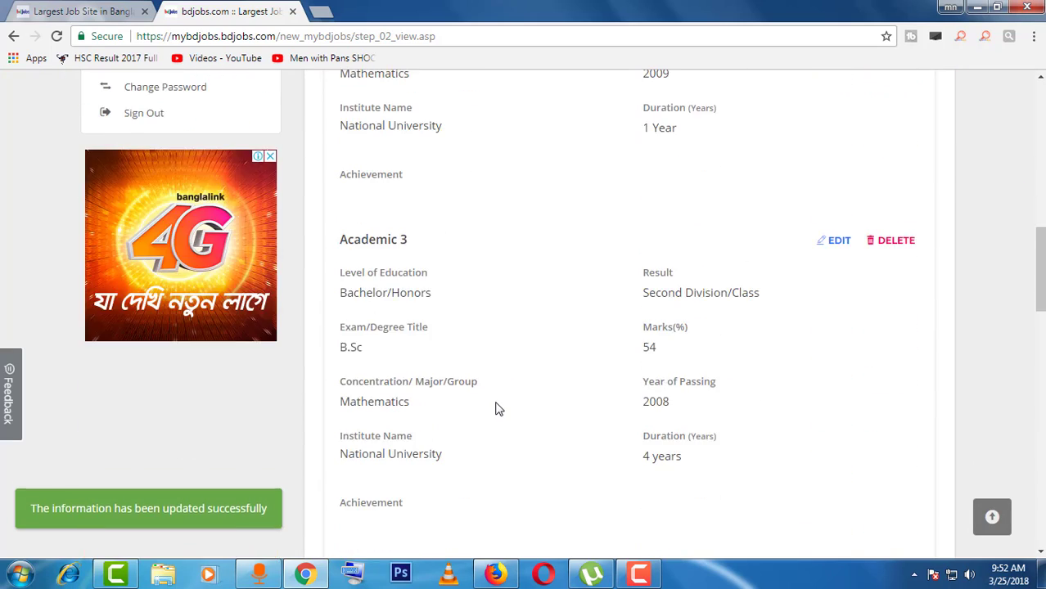
scroll(497, 408, up, 10)
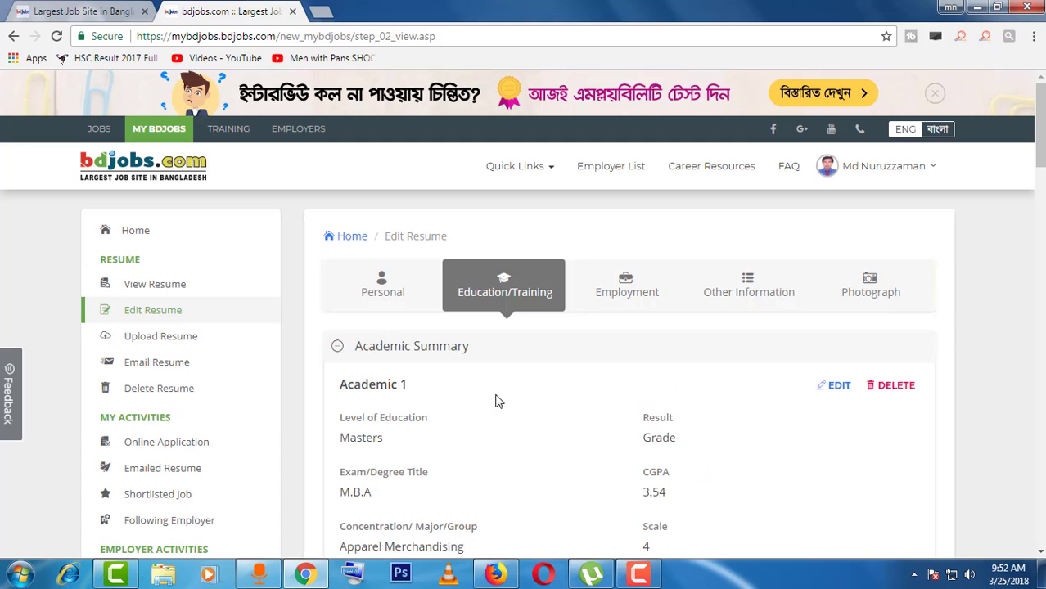
click(634, 288)
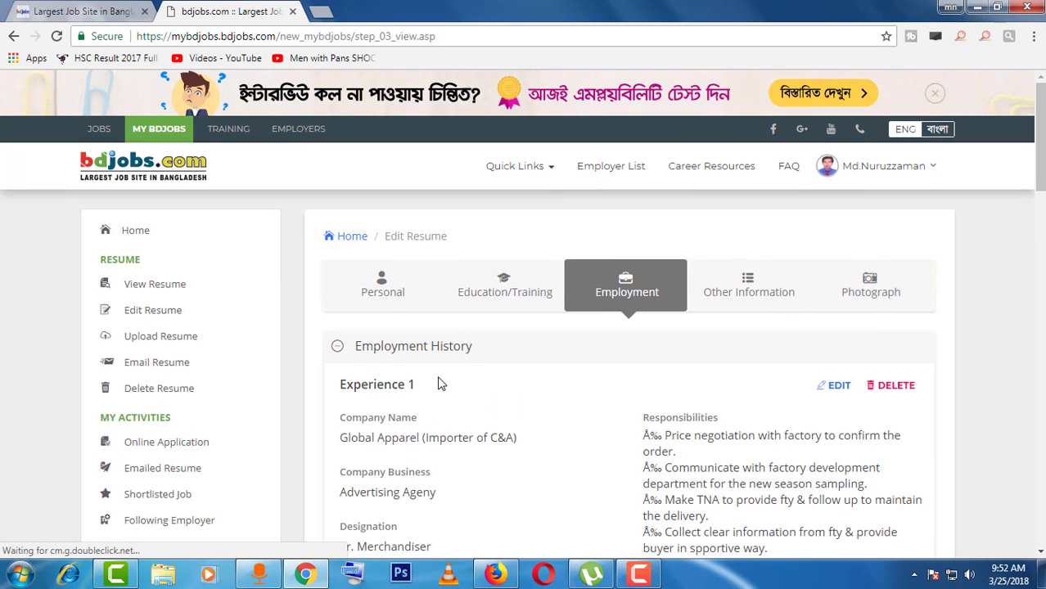
scroll(440, 384, down, 2)
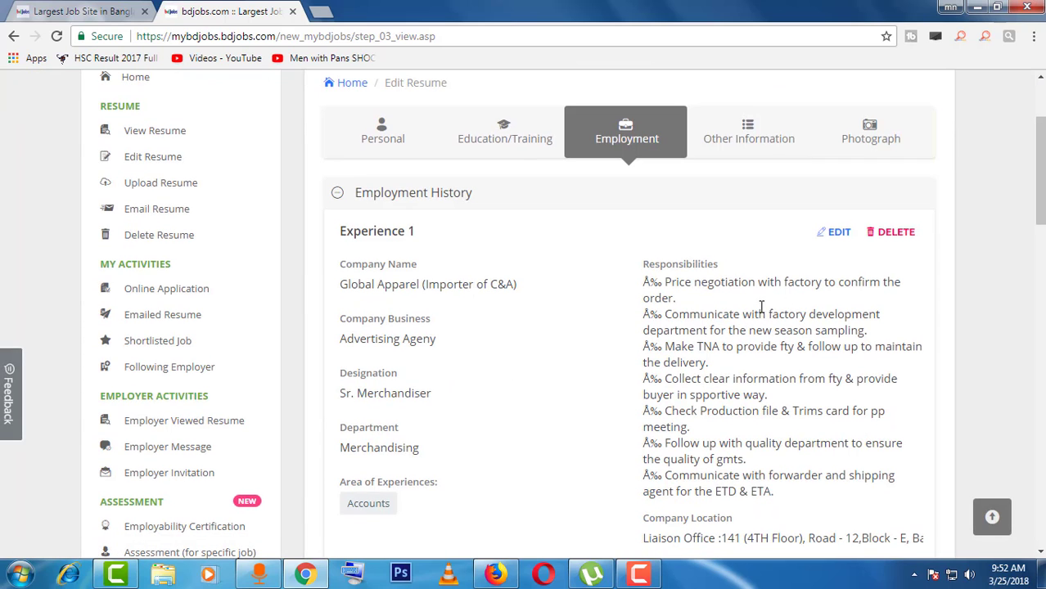
click(832, 234)
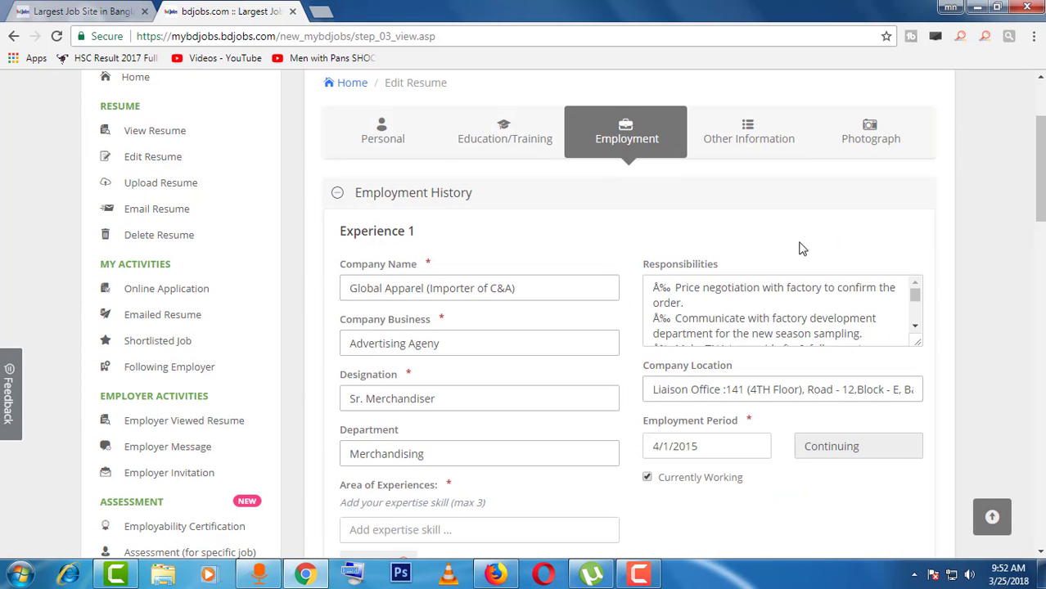
scroll(479, 362, down, 7)
scroll(479, 362, up, 5)
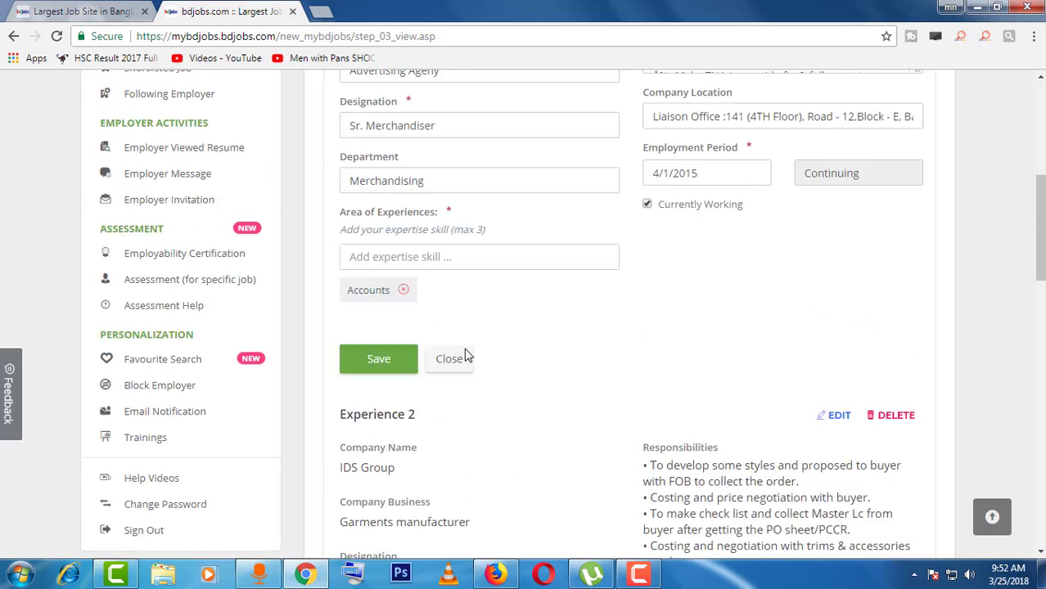
click(372, 481)
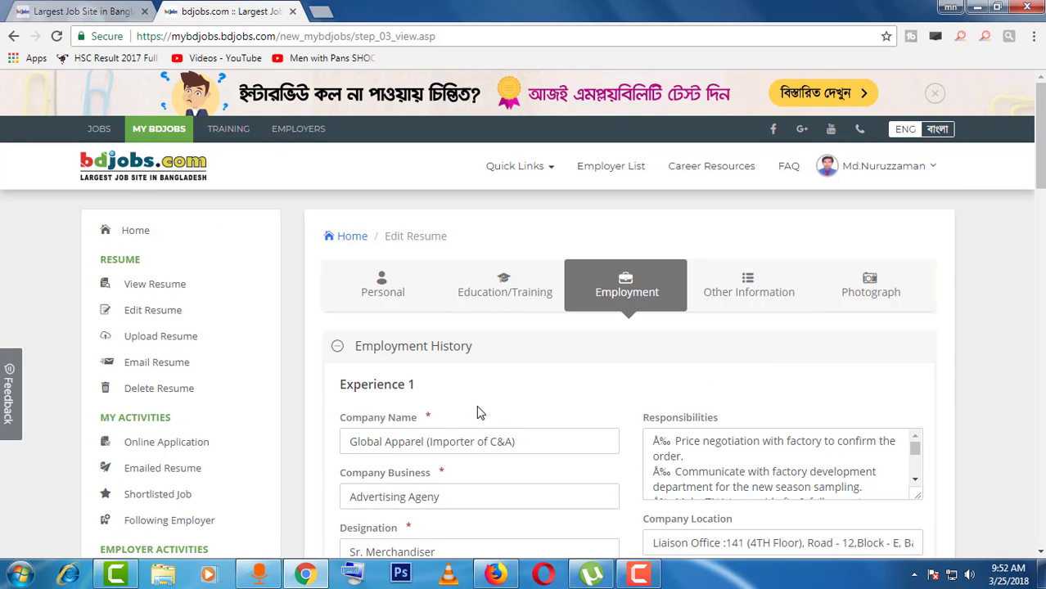
scroll(528, 409, down, 15)
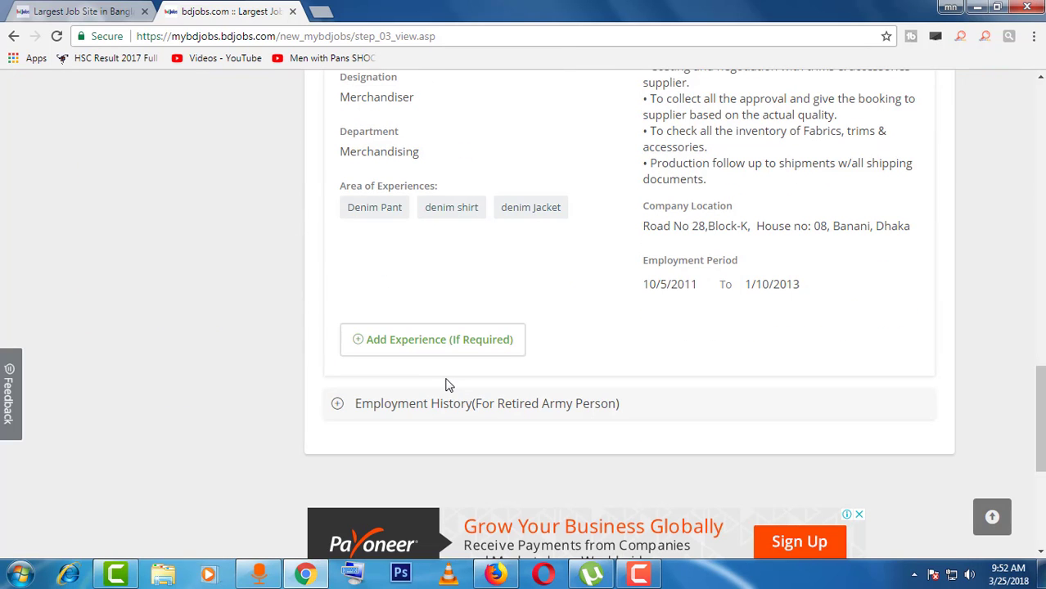
click(402, 342)
scroll(527, 411, down, 4)
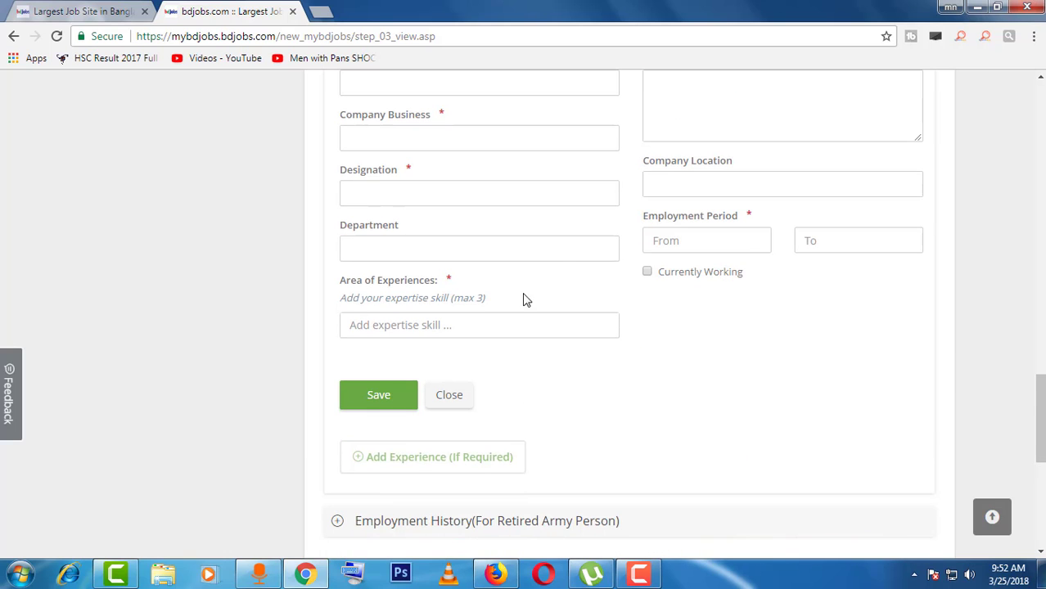
scroll(550, 247, up, 5)
scroll(460, 333, down, 9)
scroll(417, 301, up, 2)
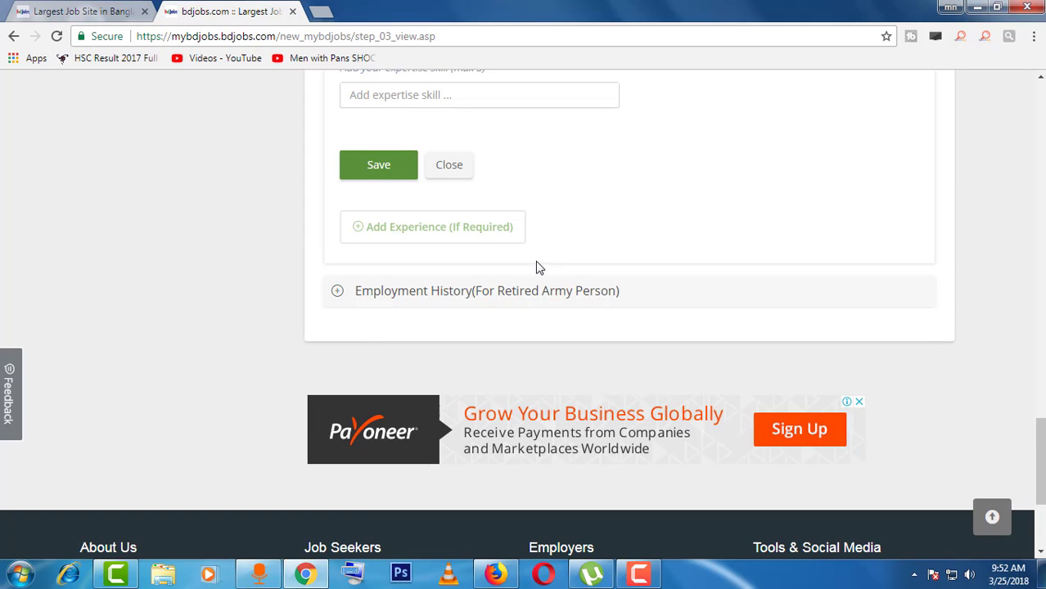
scroll(577, 241, up, 12)
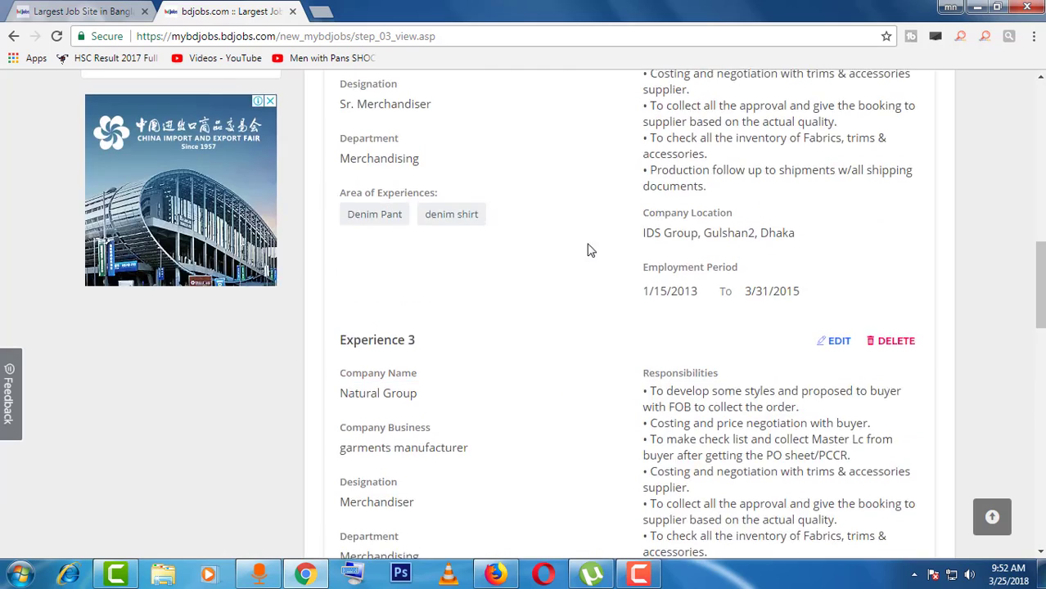
scroll(593, 257, down, 12)
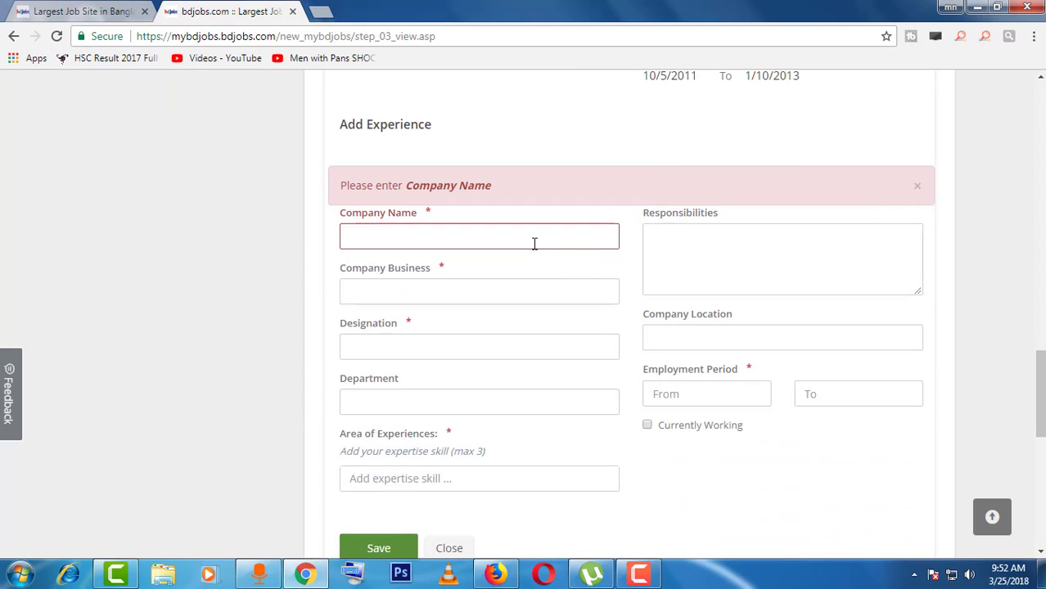
scroll(469, 232, down, 5)
click(454, 172)
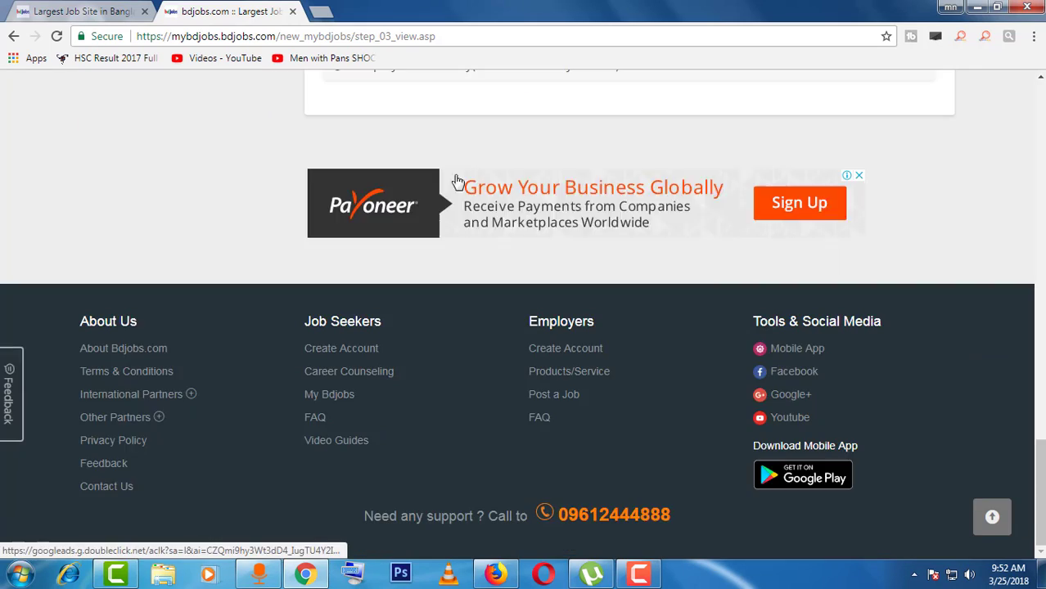
scroll(661, 265, up, 5)
scroll(661, 264, up, 10)
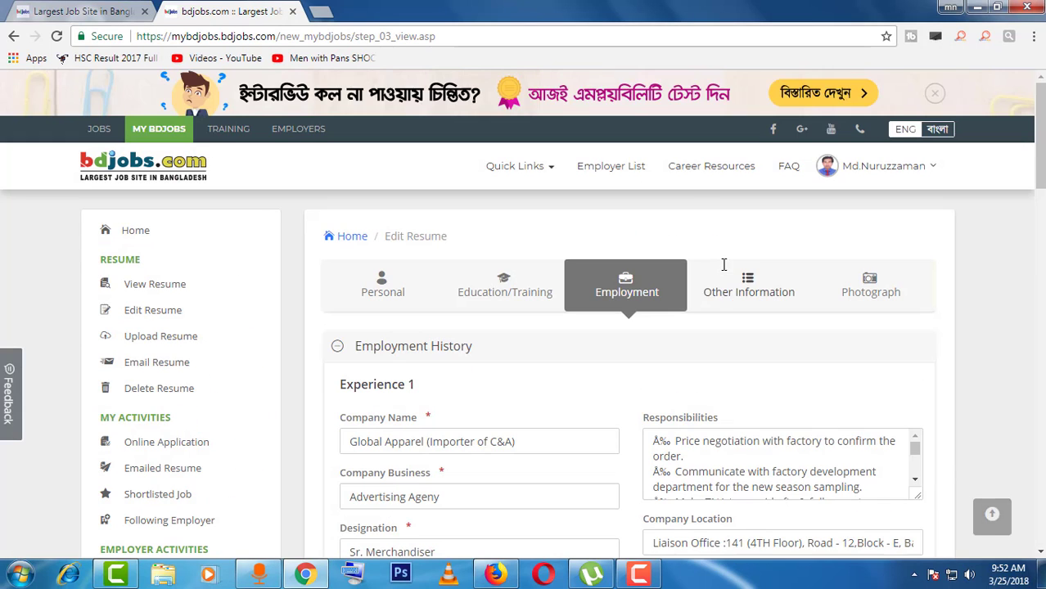
On the Other Information tab, edit and save the Specialization details.
click(746, 295)
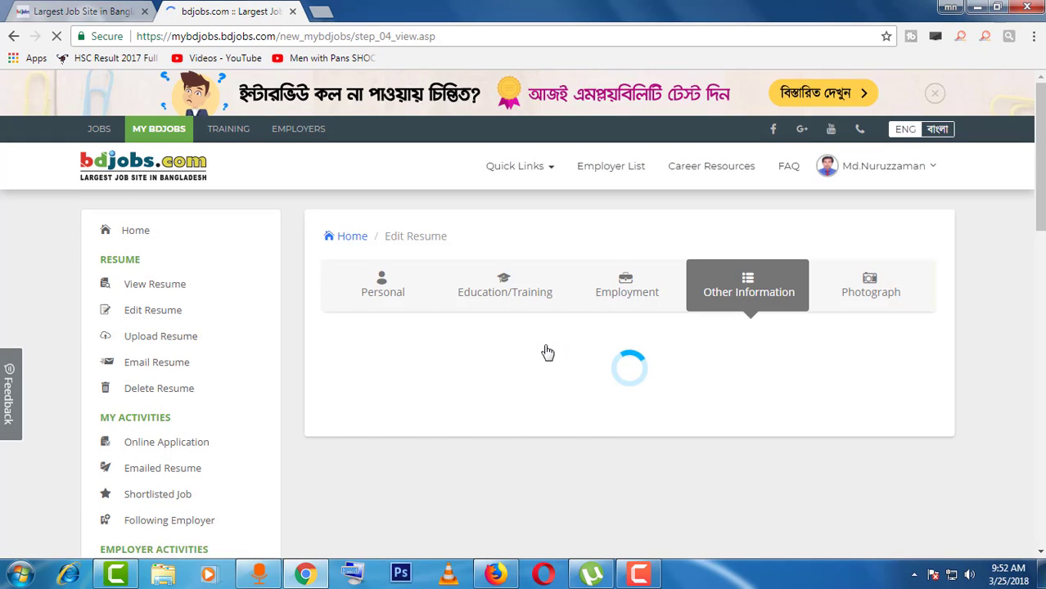
scroll(483, 360, down, 3)
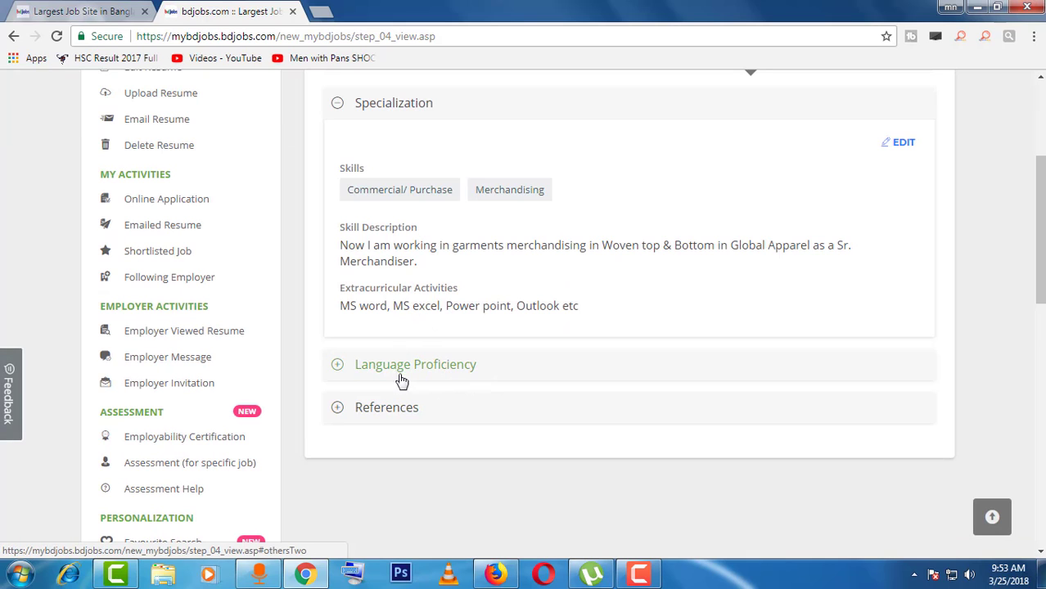
click(900, 142)
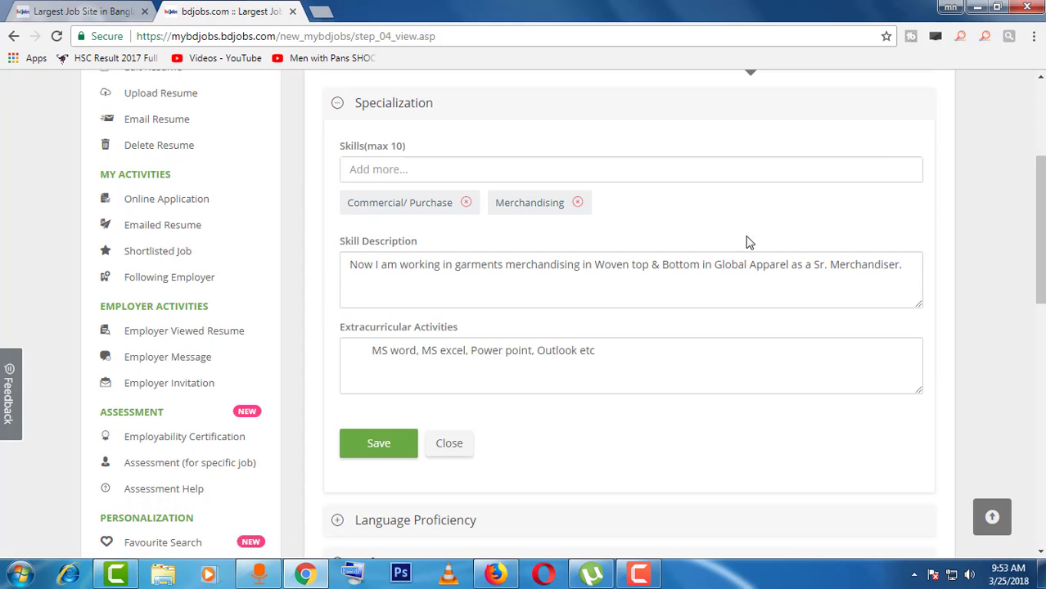
click(398, 352)
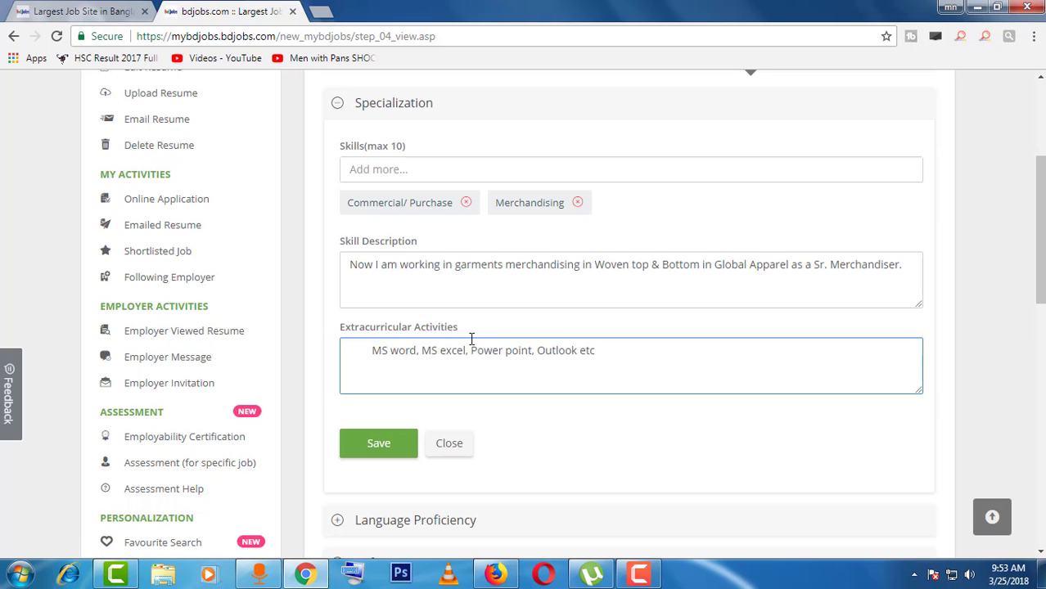
click(373, 448)
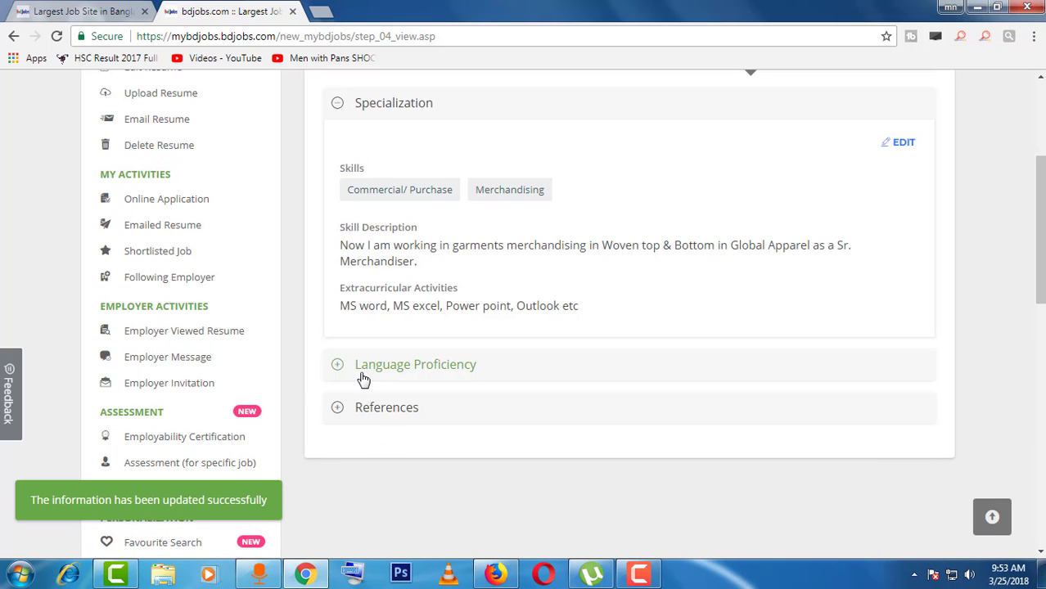
Expand Language Proficiency and References, and open Reference 1 for editing.
click(367, 371)
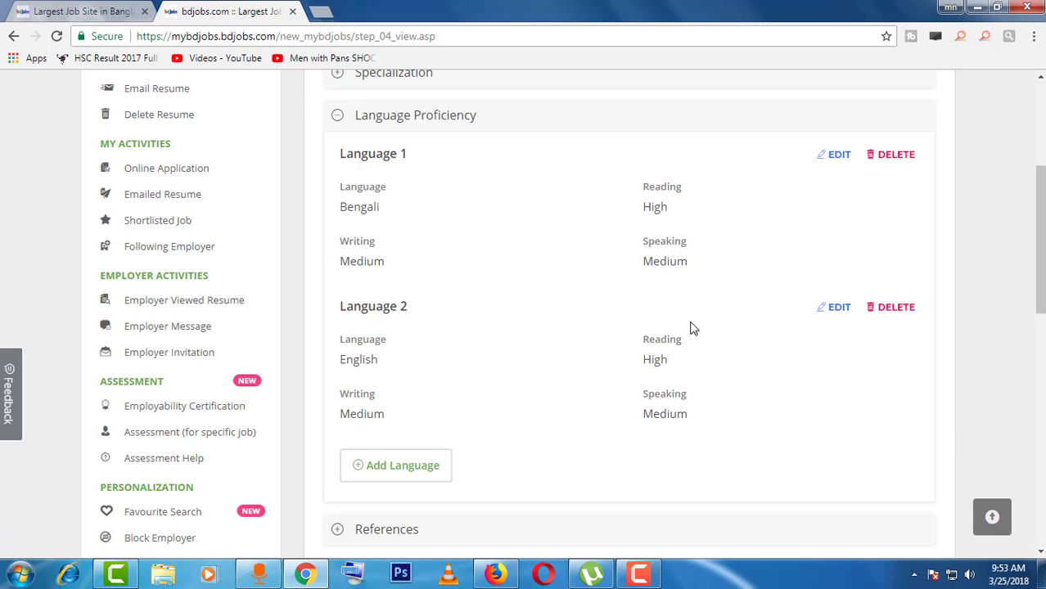
scroll(622, 335, down, 3)
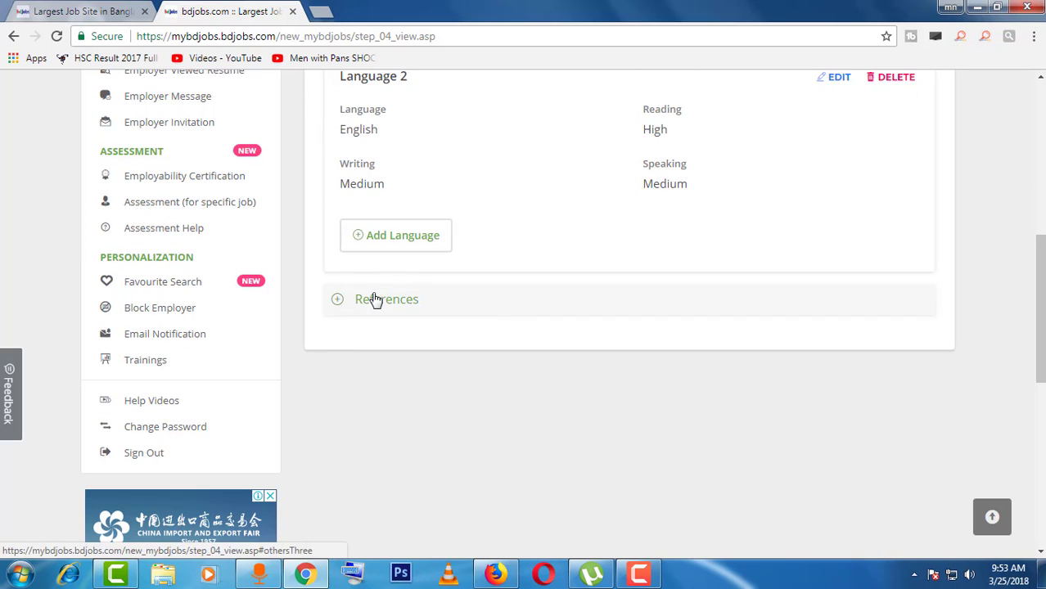
click(375, 300)
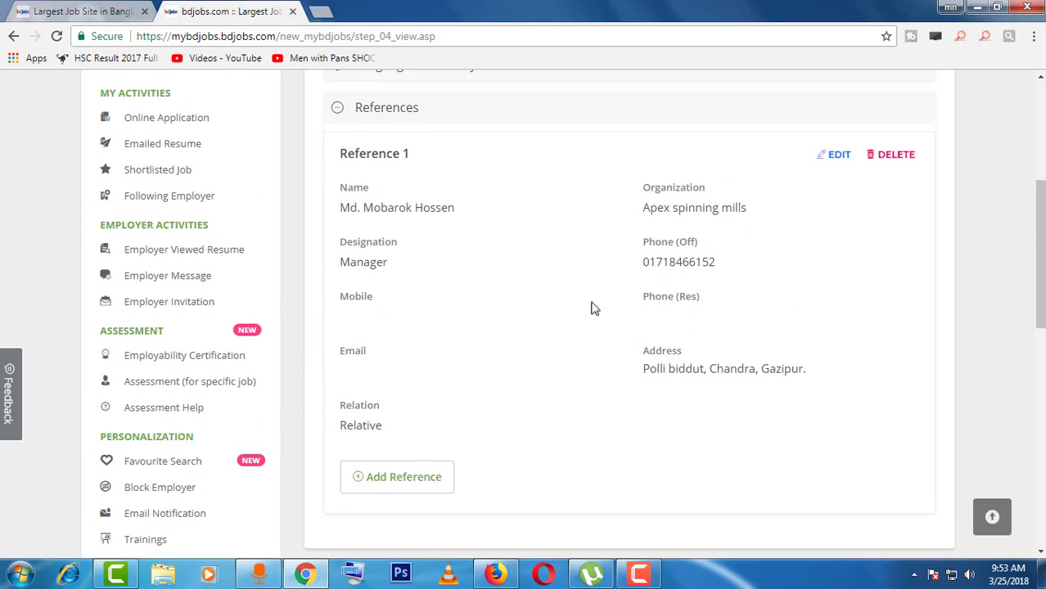
click(835, 157)
Save Reference 1, then abandon a photo change on the Photograph tab, keeping the existing photo.
click(386, 496)
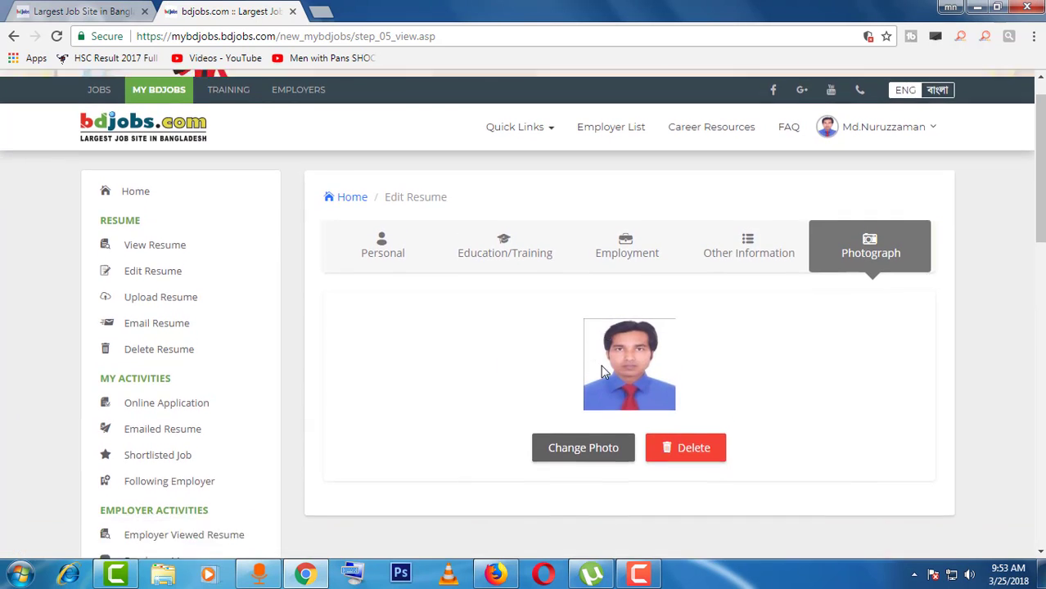
scroll(603, 369, down, 2)
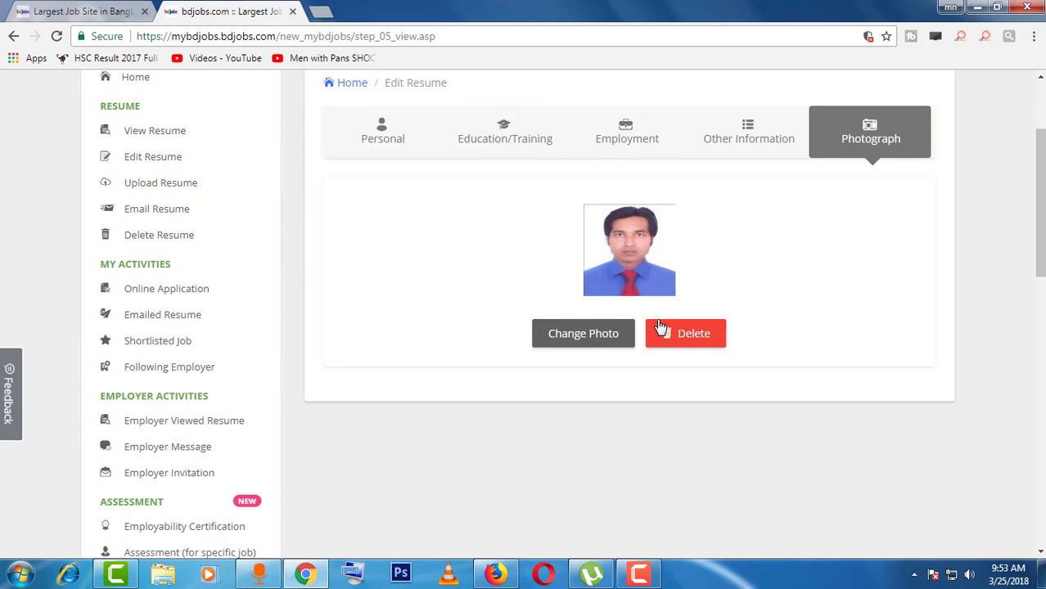
click(567, 337)
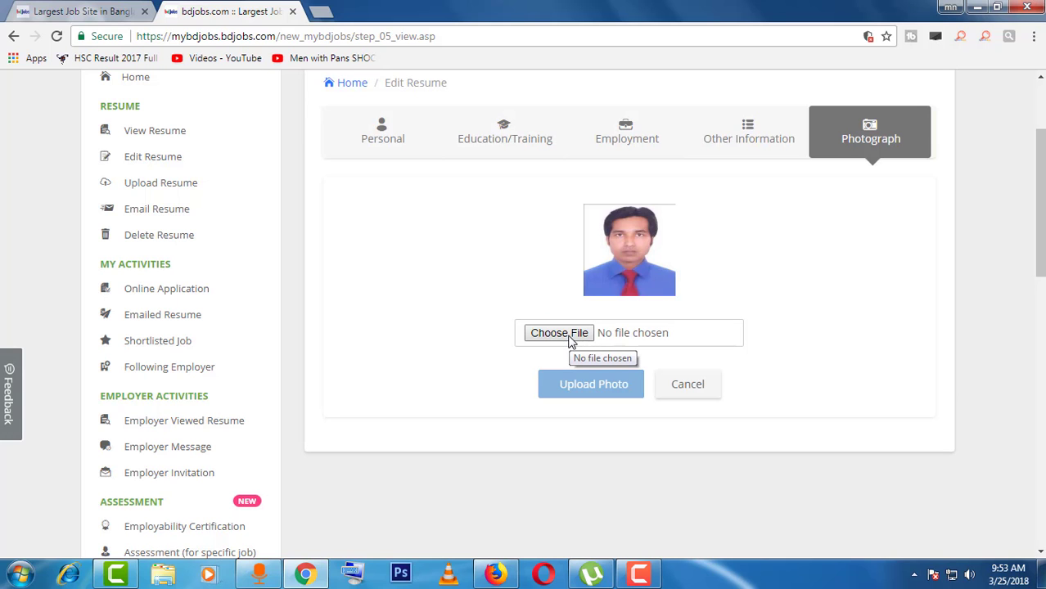
click(559, 333)
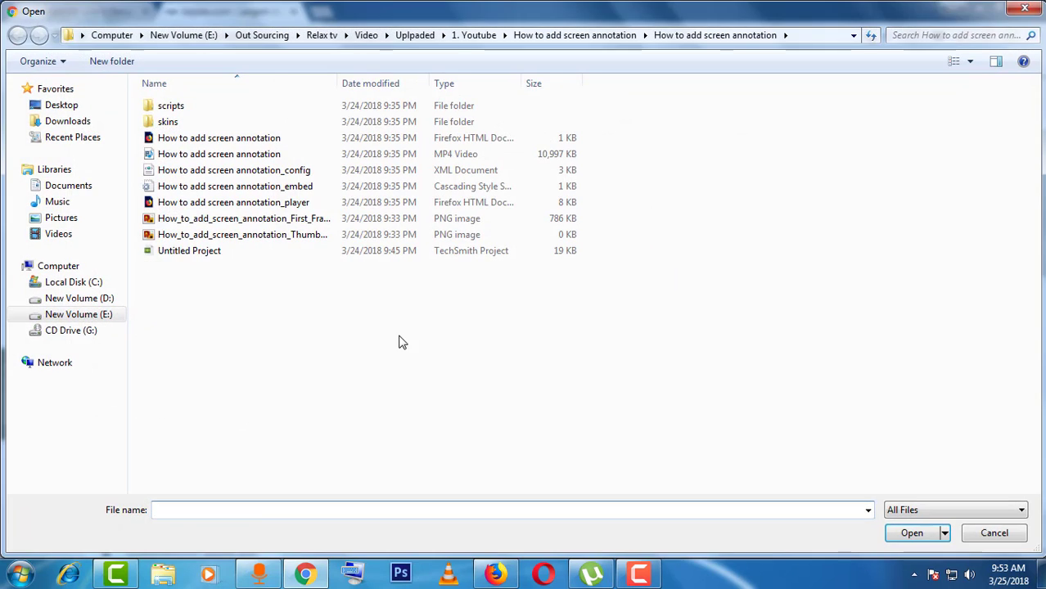
click(213, 186)
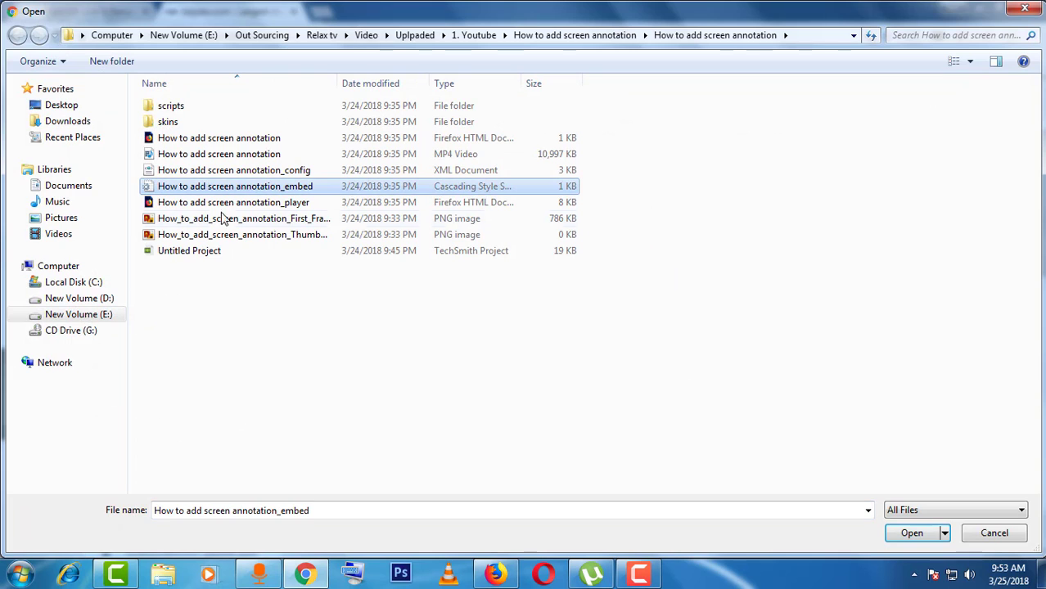
click(991, 537)
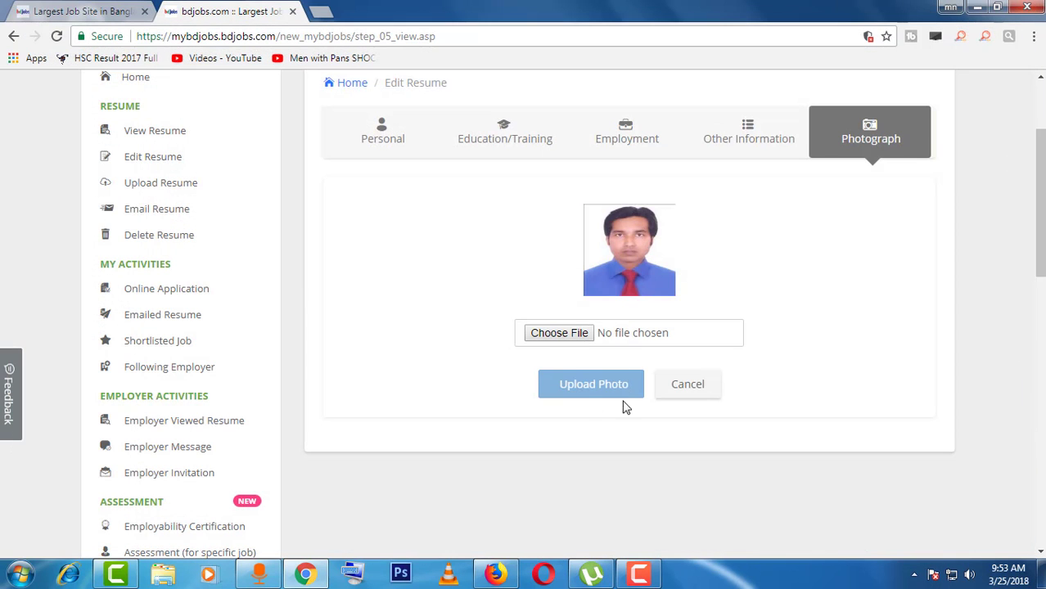
click(684, 387)
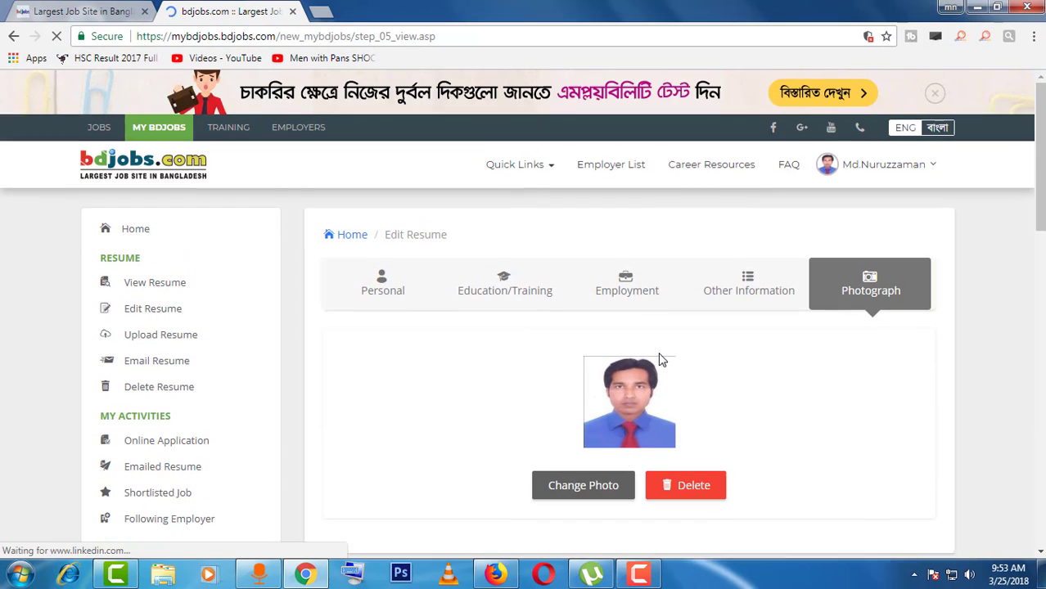